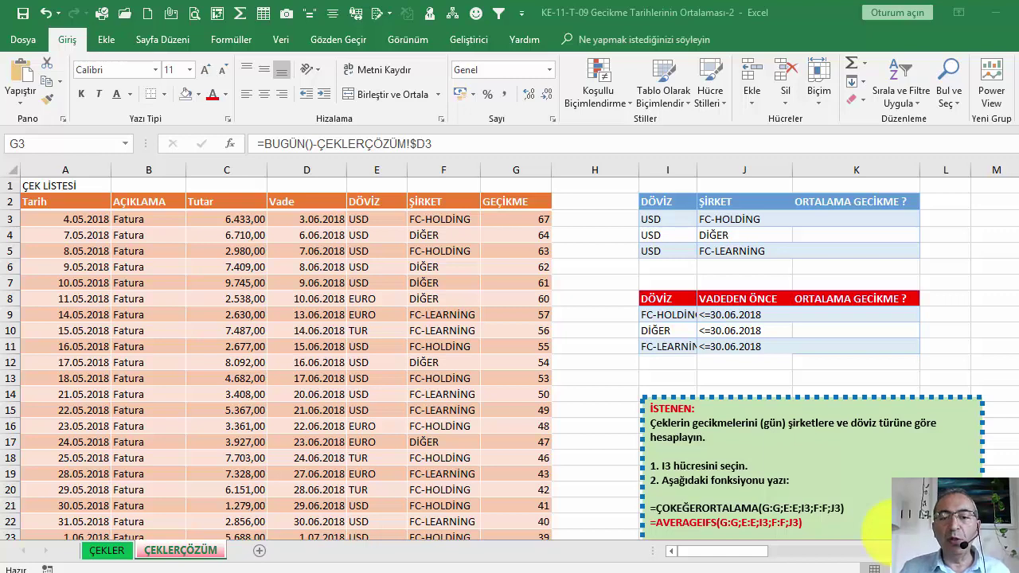
Review the delay formulas in column G and select the empty cell G1.
scroll(796, 497, "down", 1)
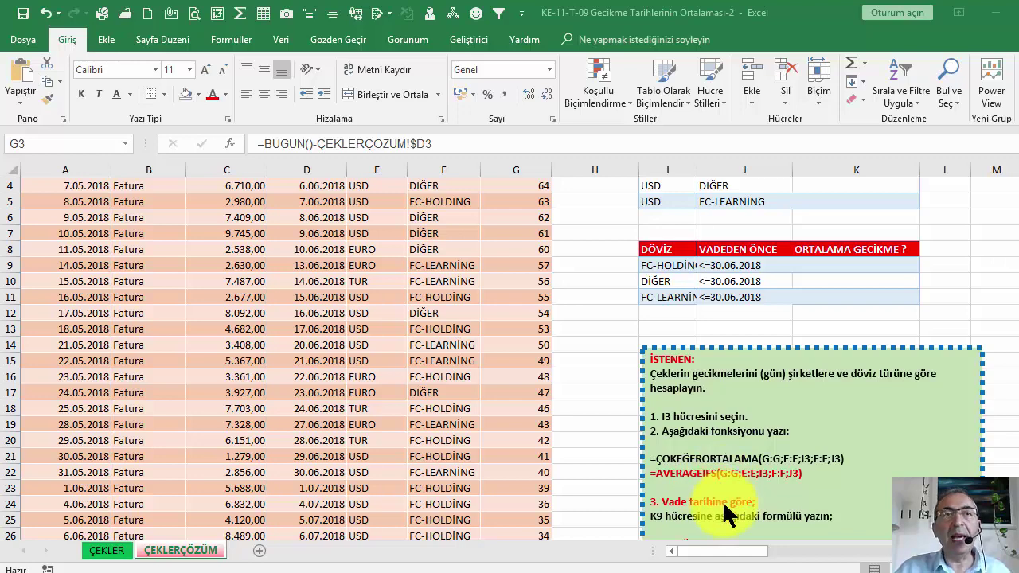
scroll(716, 501, "up", 1)
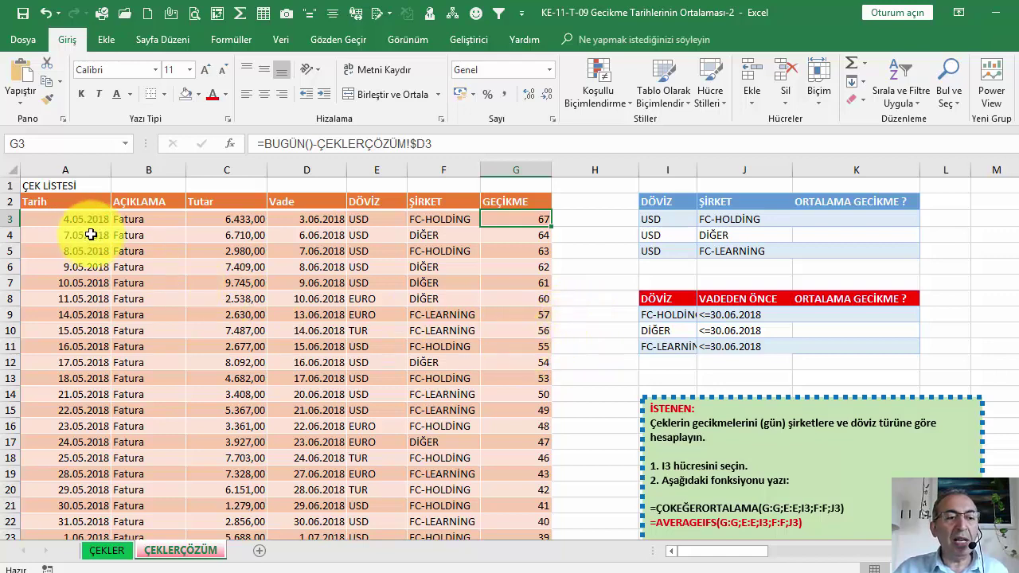
scroll(91, 279, "down", 6)
scroll(91, 279, "up", 6)
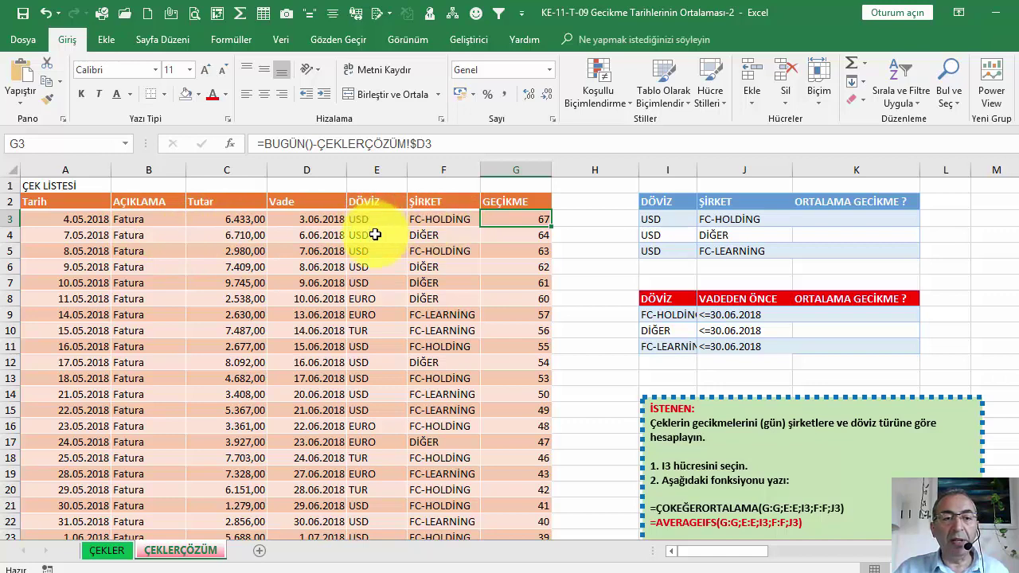
left_click(517, 267)
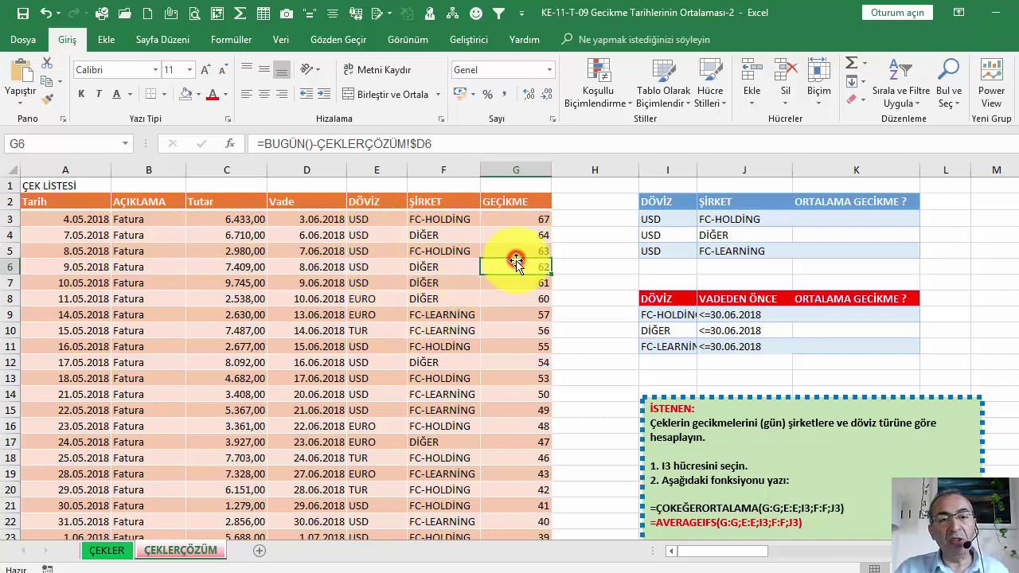
left_click(448, 218)
left_click(522, 220)
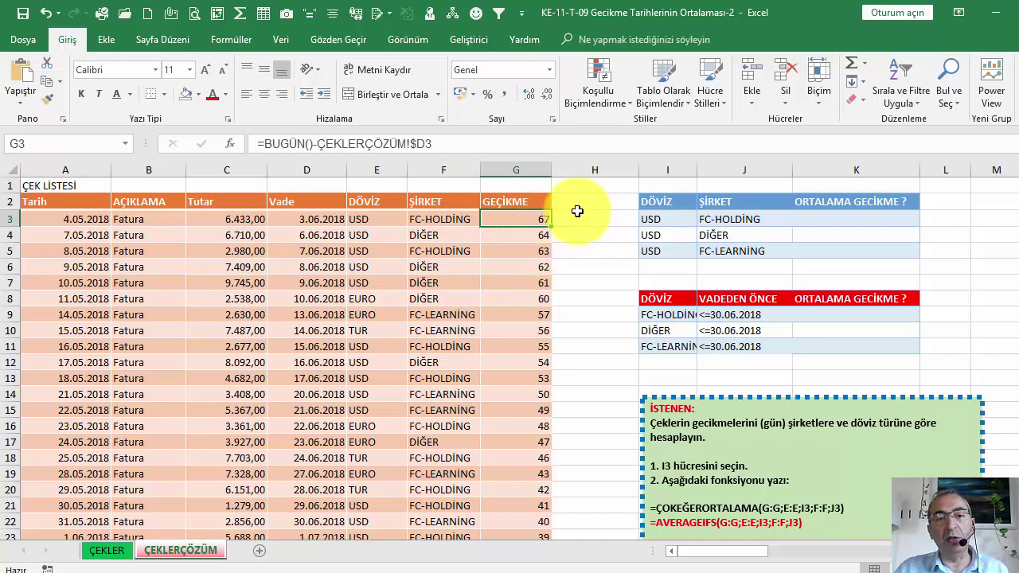
left_click(517, 185)
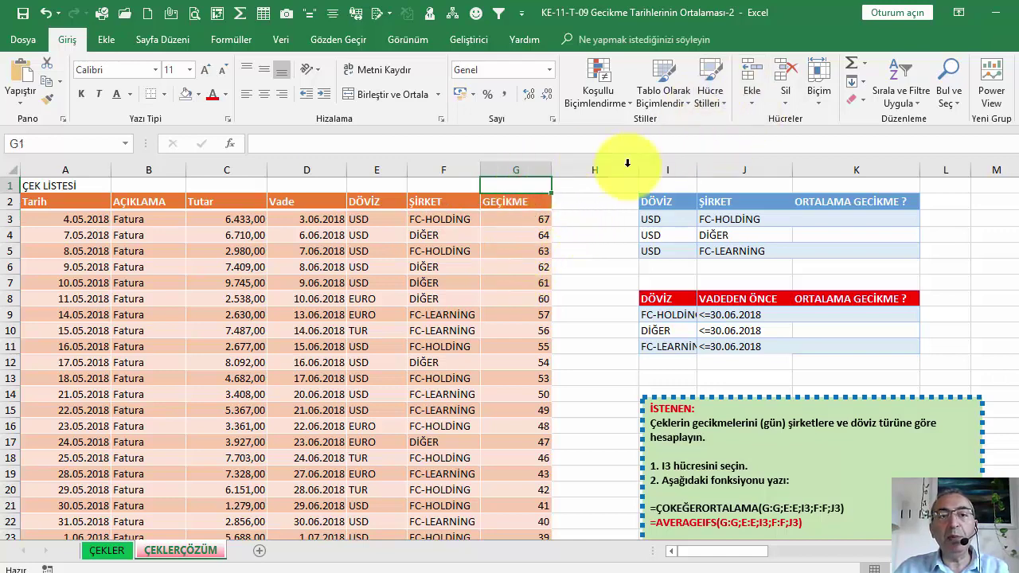
Sum the delays G3:G50 into G1 with AutoSum.
left_click(852, 64)
left_click(524, 218)
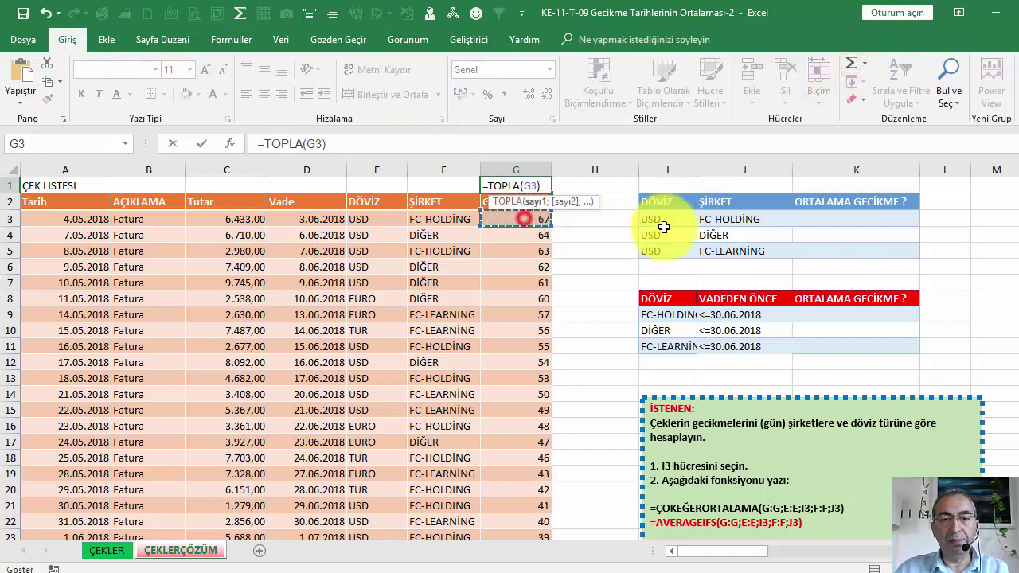
key("ctrl+shift+Down")
key("Return")
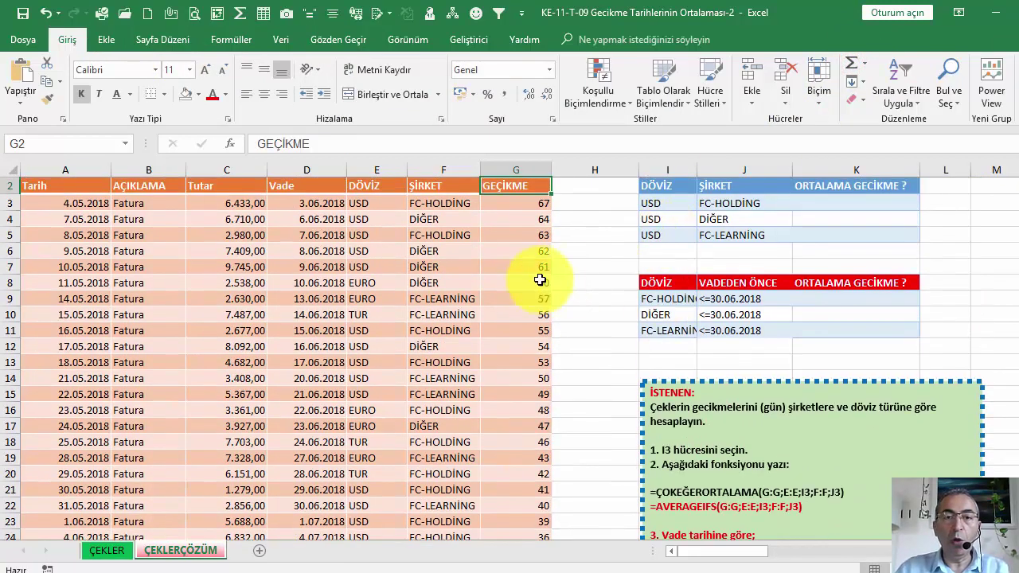
left_click(533, 219)
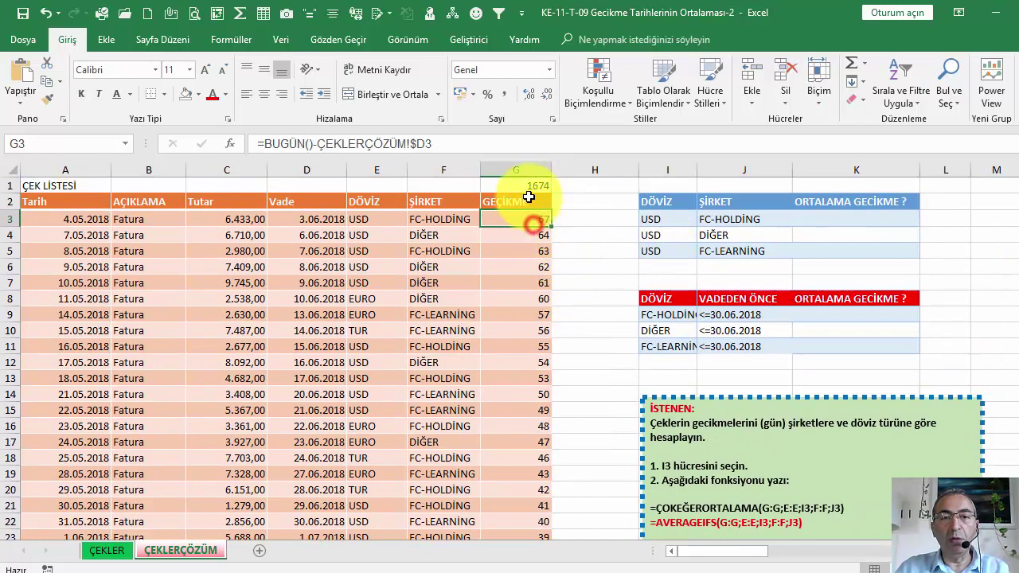
left_click(532, 187)
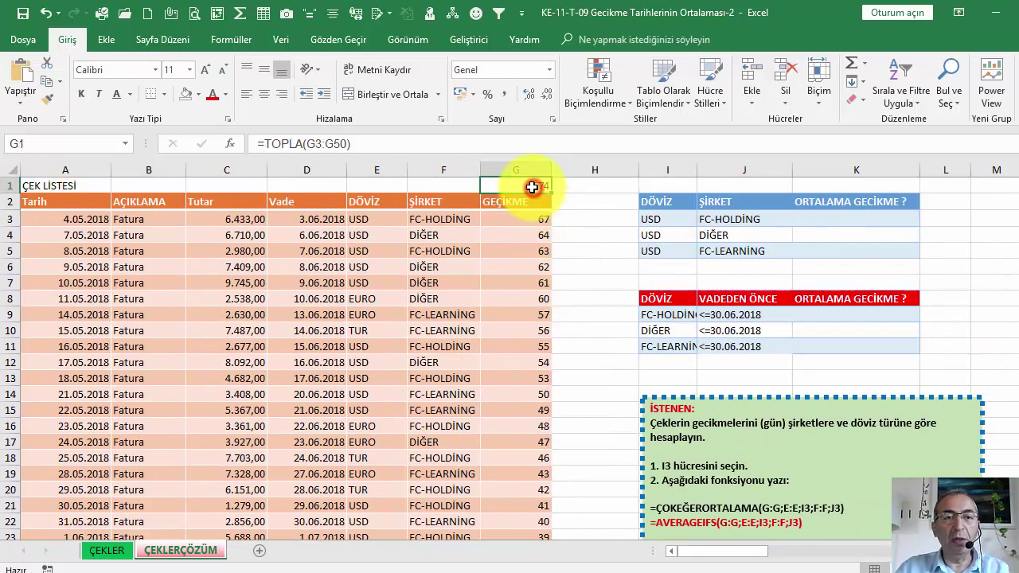
Change G1's TOPLA to ORTALAMA so it averages G3:G50, giving 34,875.
double_click(527, 184)
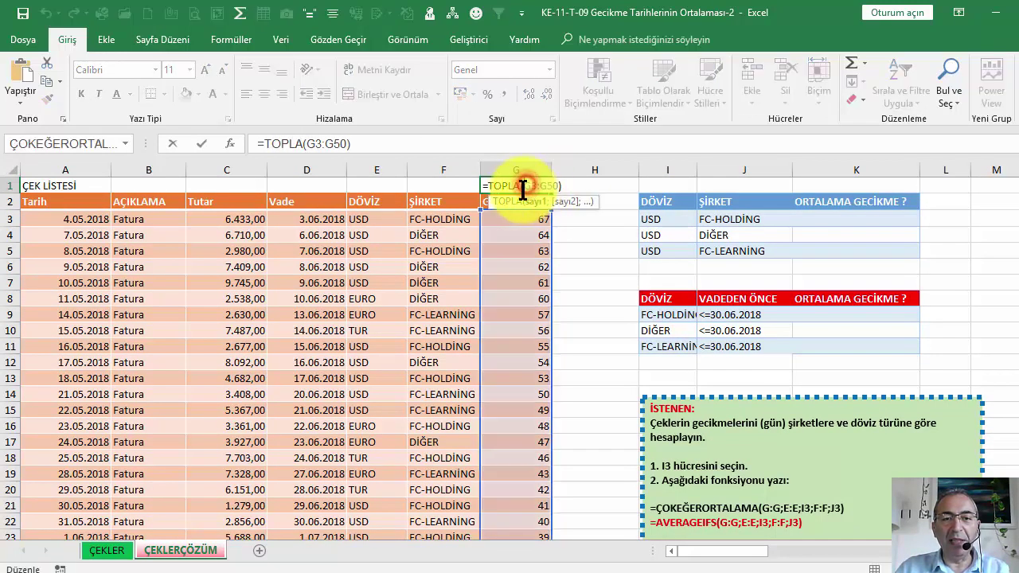
left_click(509, 186)
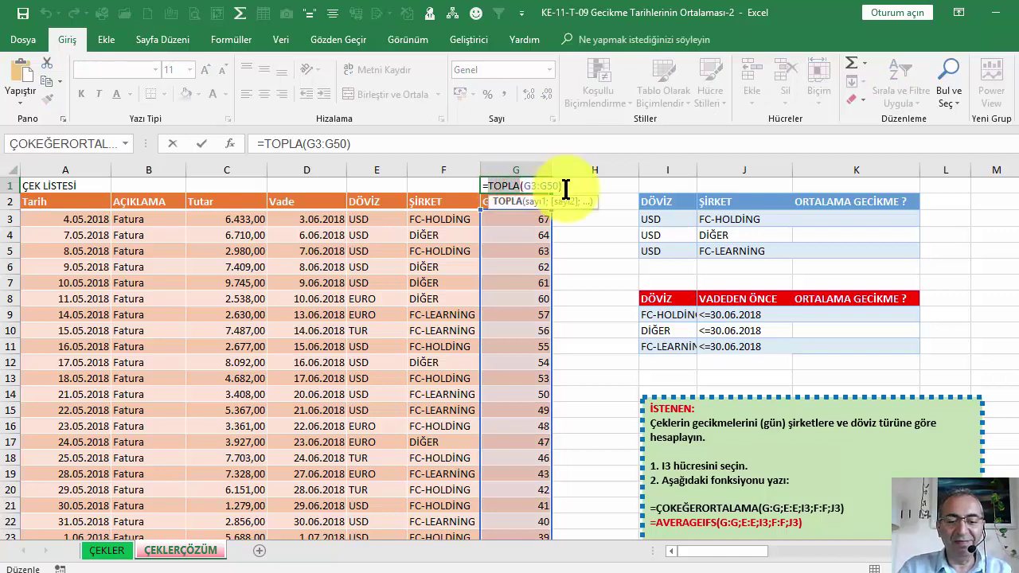
key("BackSpace")
key("BackSpace")
key("BackSpace")
type("ortalam")
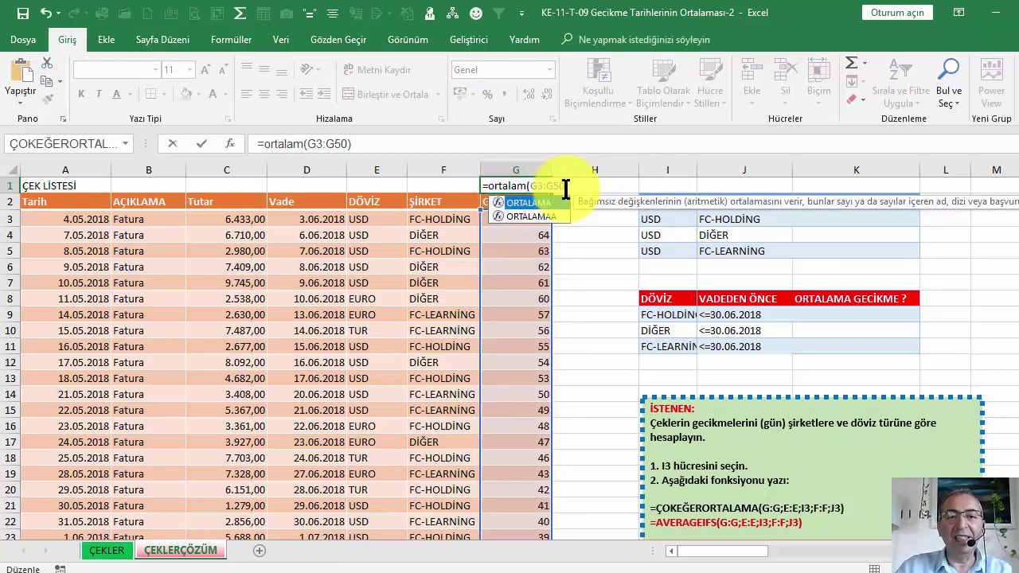
double_click(549, 203)
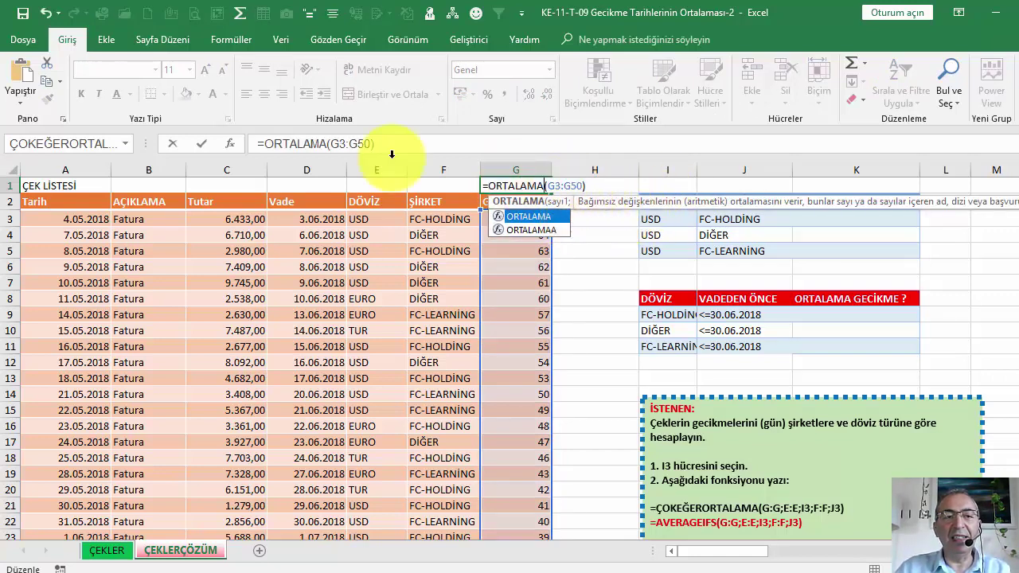
left_click(202, 143)
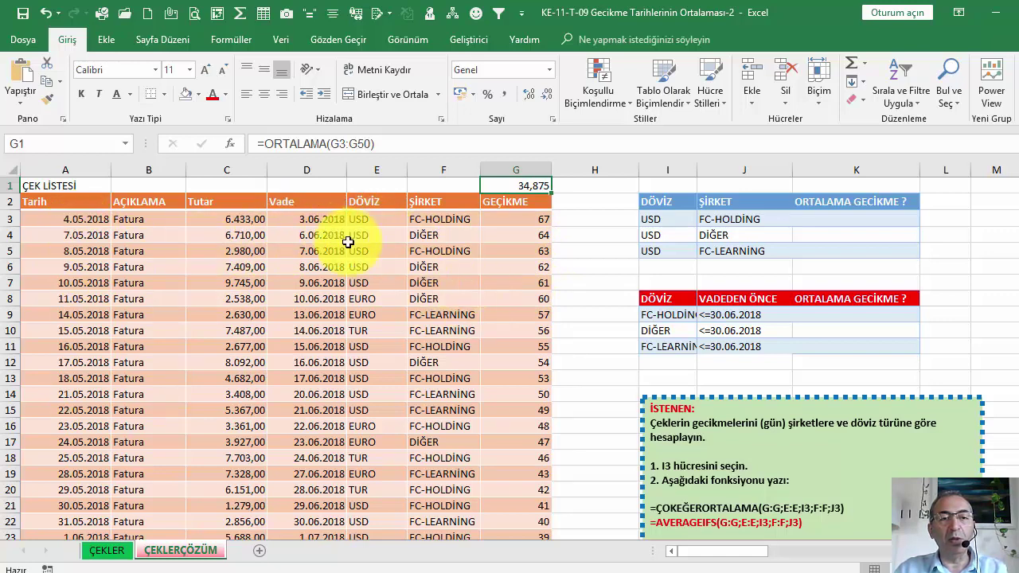
Inspect the check date, due-date formula in D3 and delay formulas in G3 and G6.
left_click(79, 220)
left_click(313, 218)
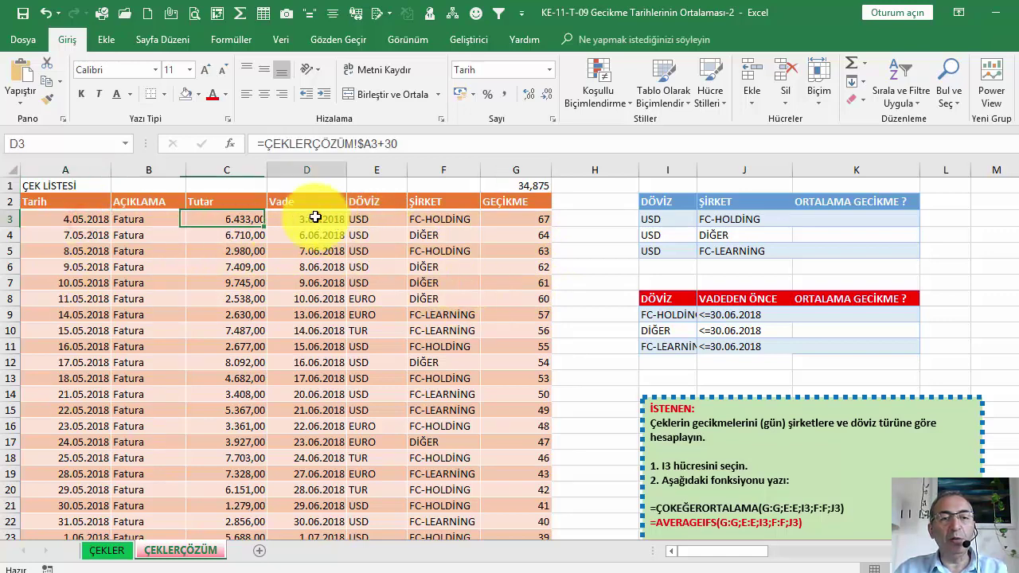
left_click(530, 223)
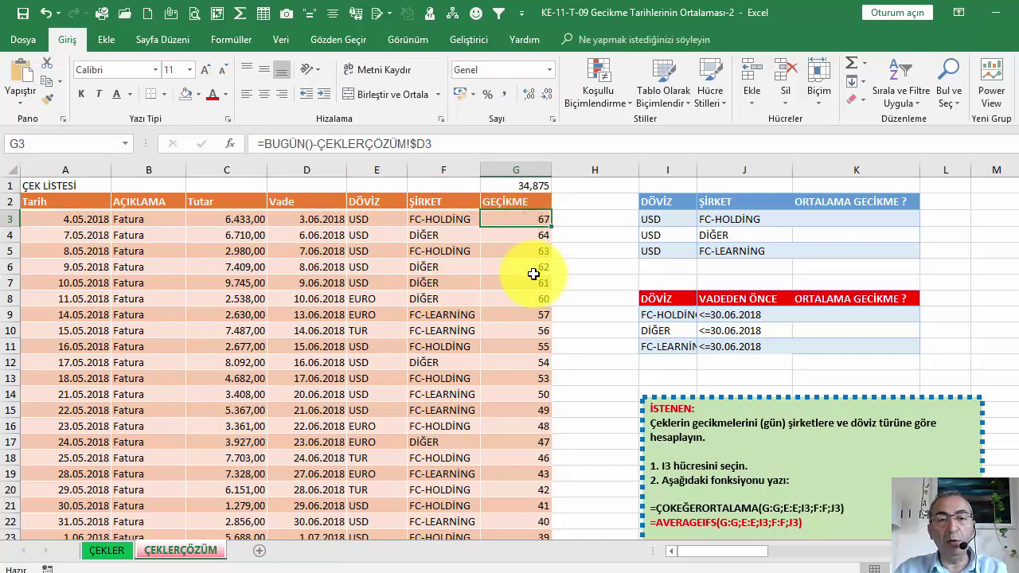
left_click(524, 264)
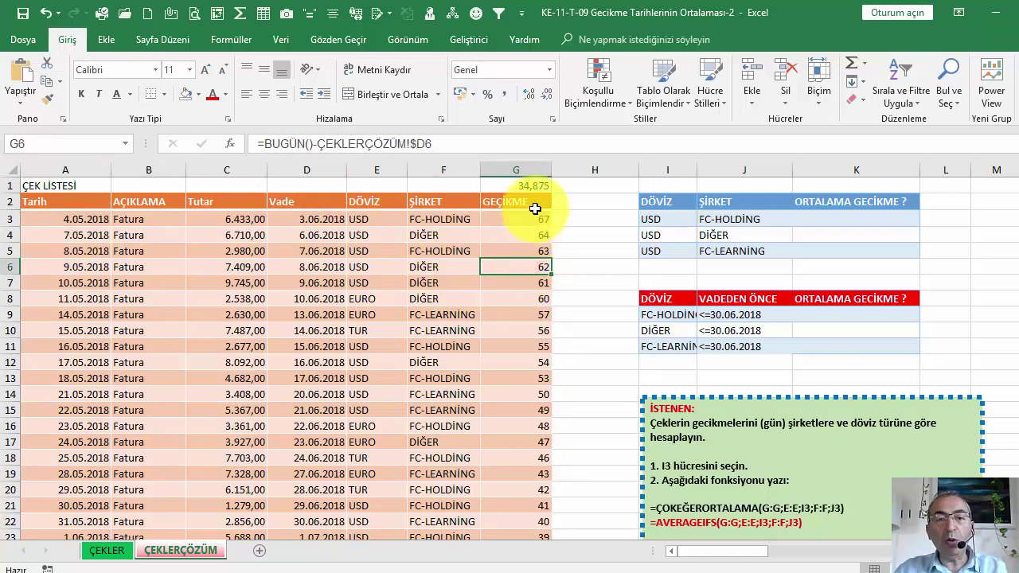
Drag the 34,875 average from G1 into H1.
scroll(534, 239, "down", 6)
scroll(541, 277, "down", 8)
scroll(535, 302, "up", 14)
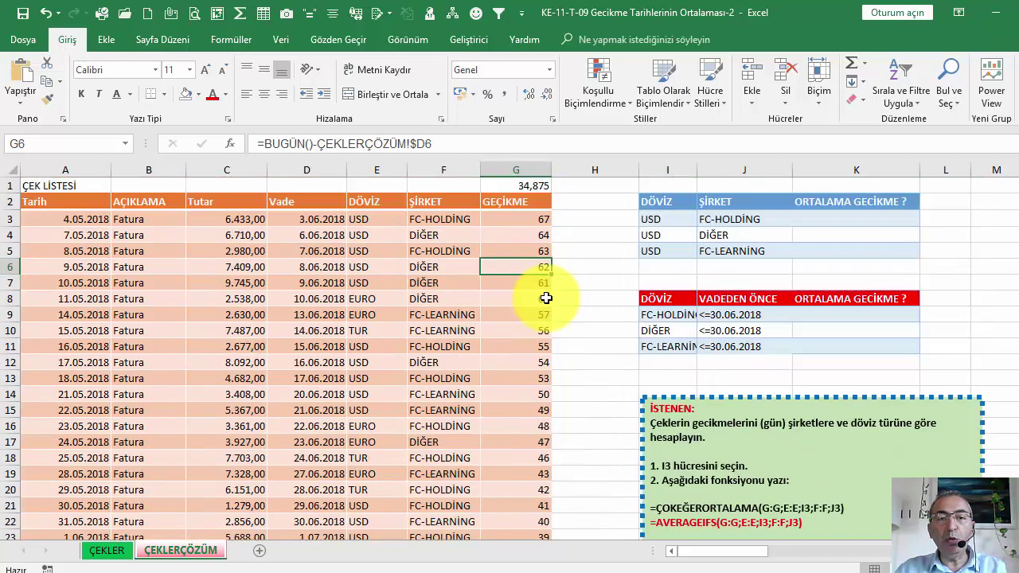
left_click(523, 186)
left_click_drag(550, 187, 570, 183)
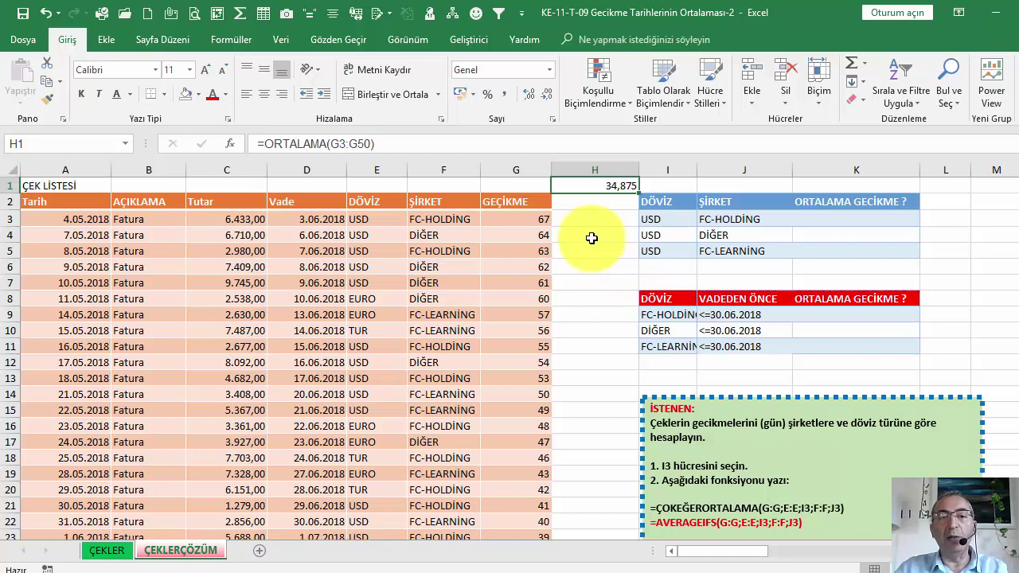
left_click(739, 221)
left_click(816, 217)
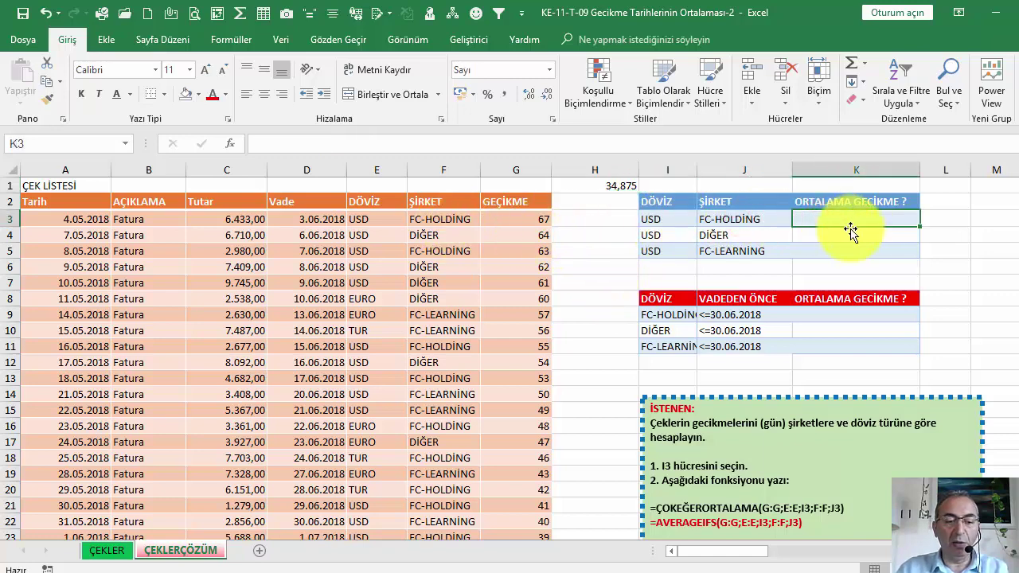
type("E")
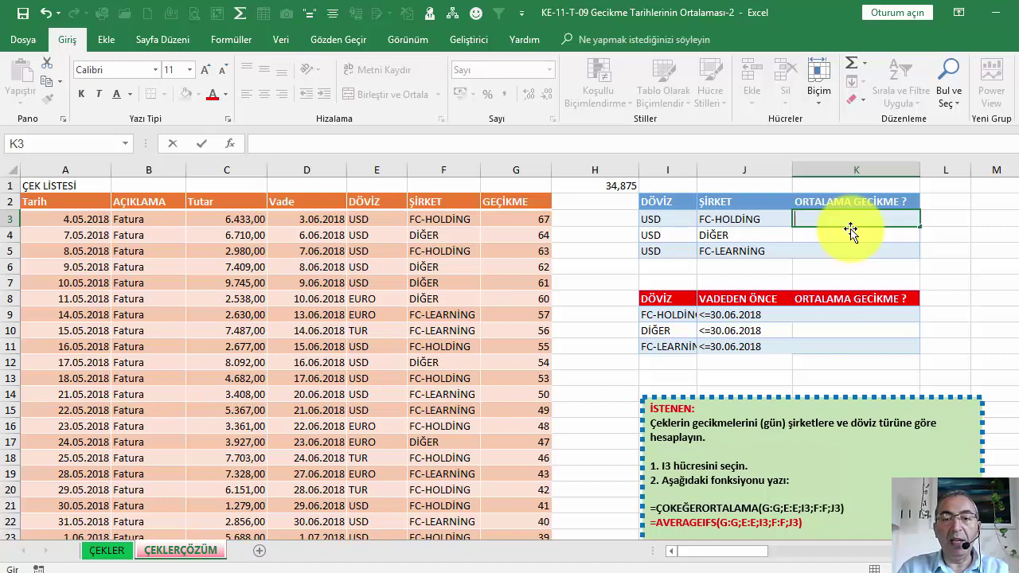
key("Escape")
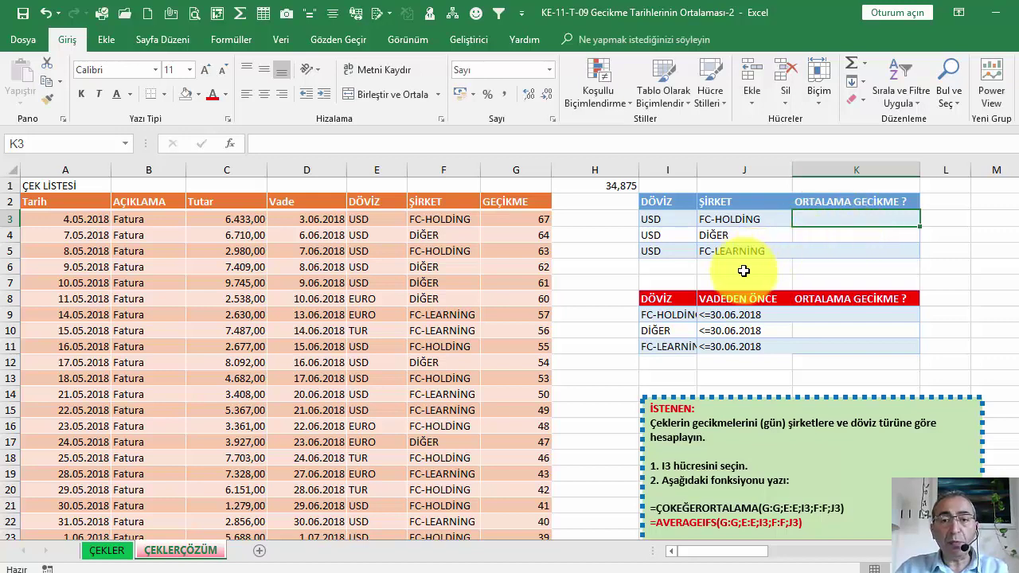
left_click(739, 221)
left_click(392, 221)
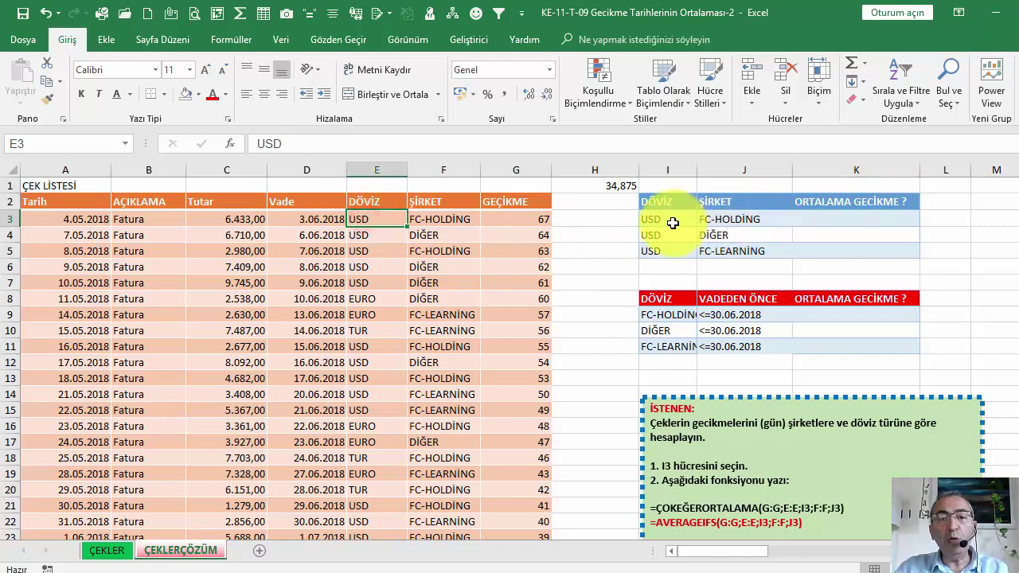
left_click(819, 221)
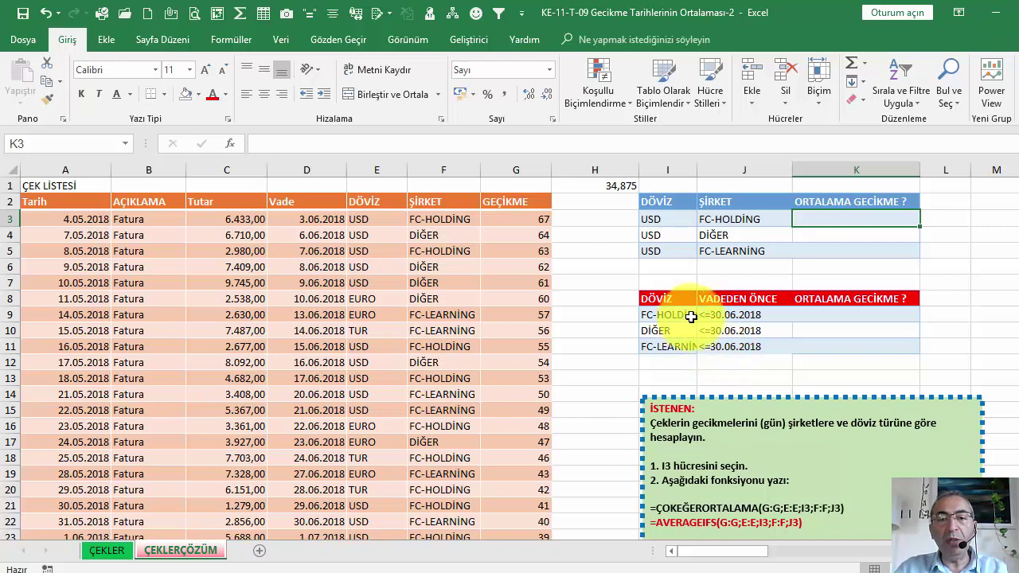
left_click(746, 316)
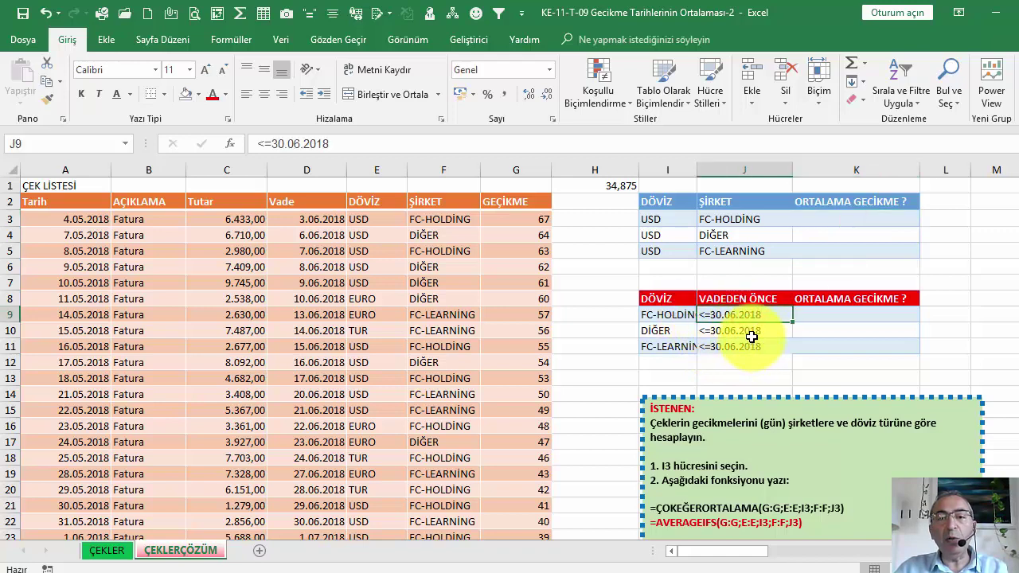
left_click(751, 346)
left_click(751, 330)
left_click(751, 314)
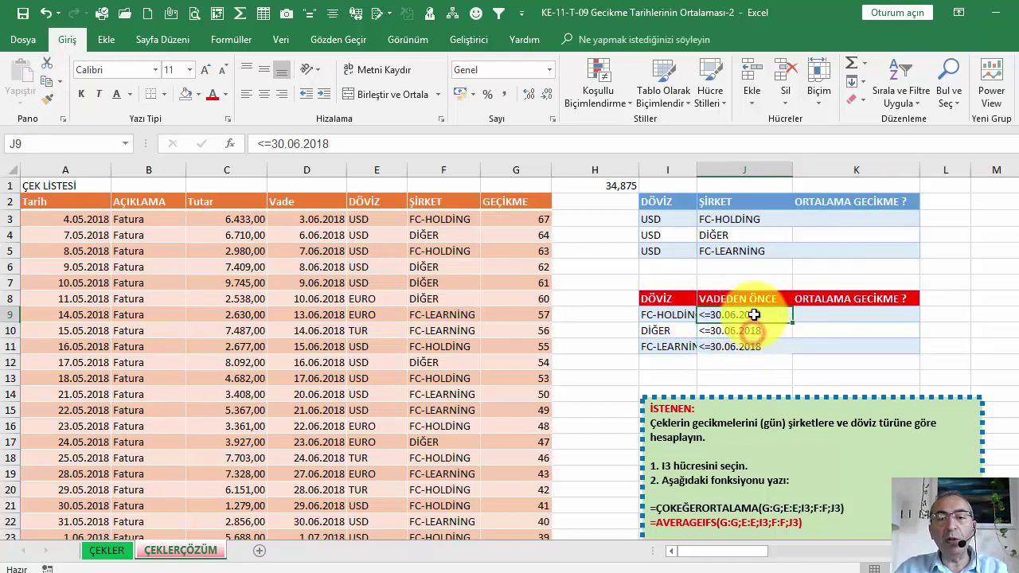
left_click(825, 316)
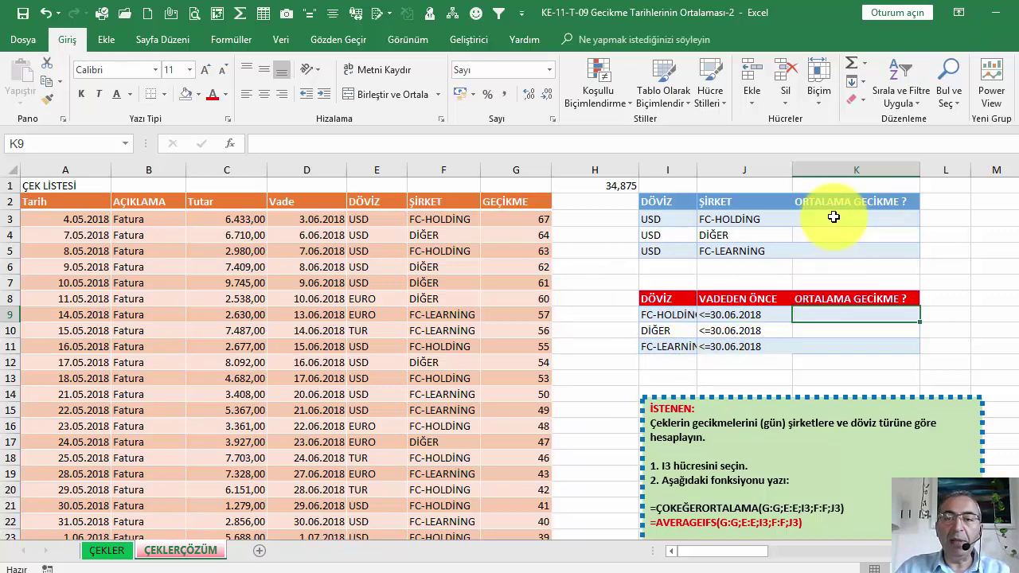
left_click(833, 216)
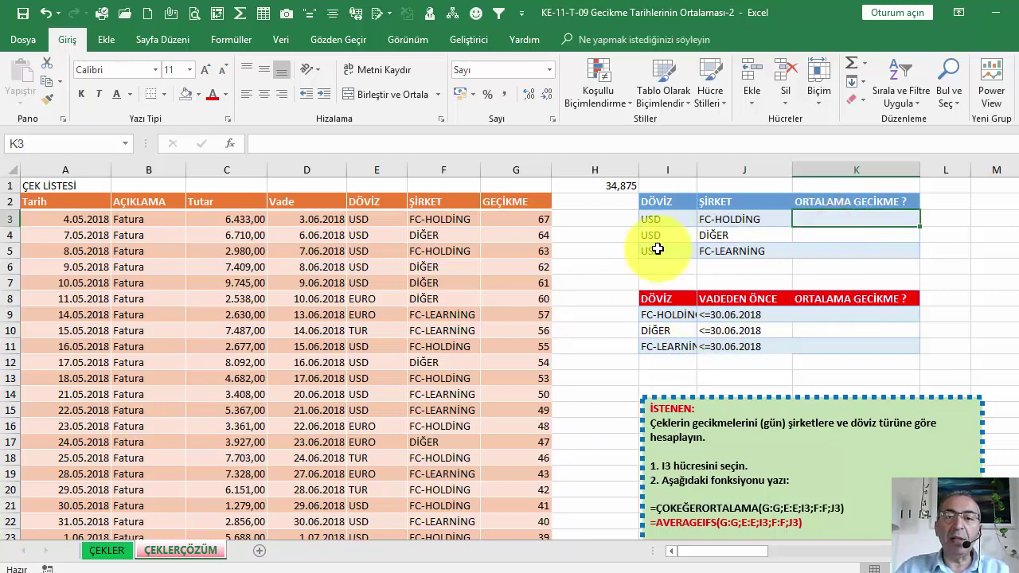
Insert ÇOKEĞERORTALAMA into K3 from the Tümü category by typing 'çok'.
left_click(230, 144)
left_click(398, 338)
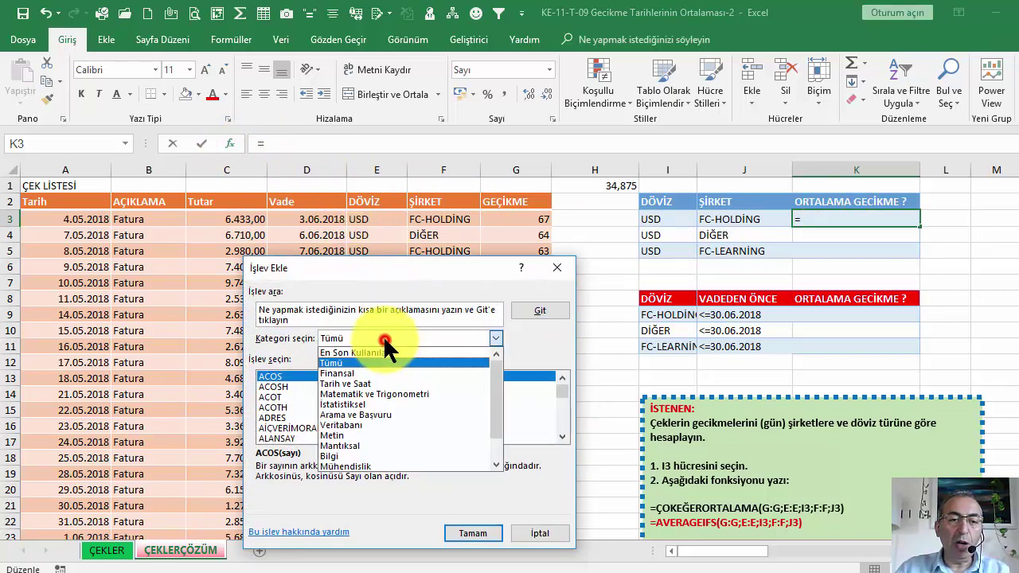
left_click(386, 351)
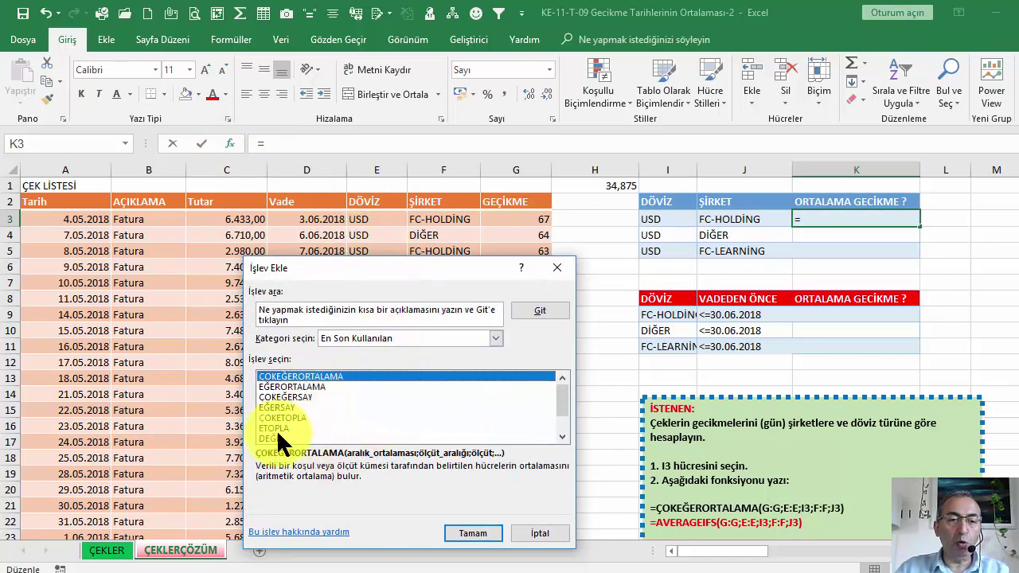
left_click(352, 338)
left_click(347, 362)
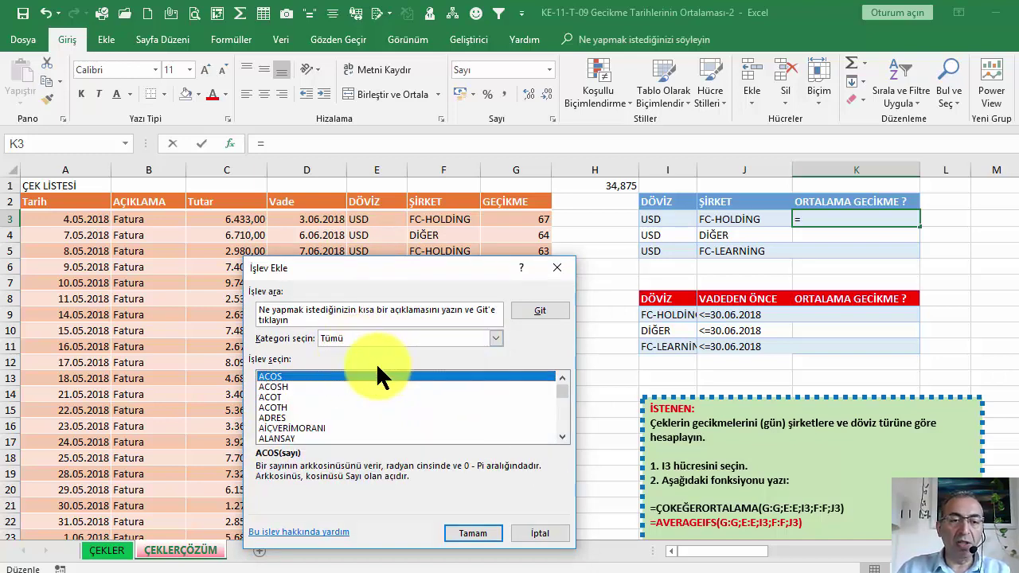
type("çok")
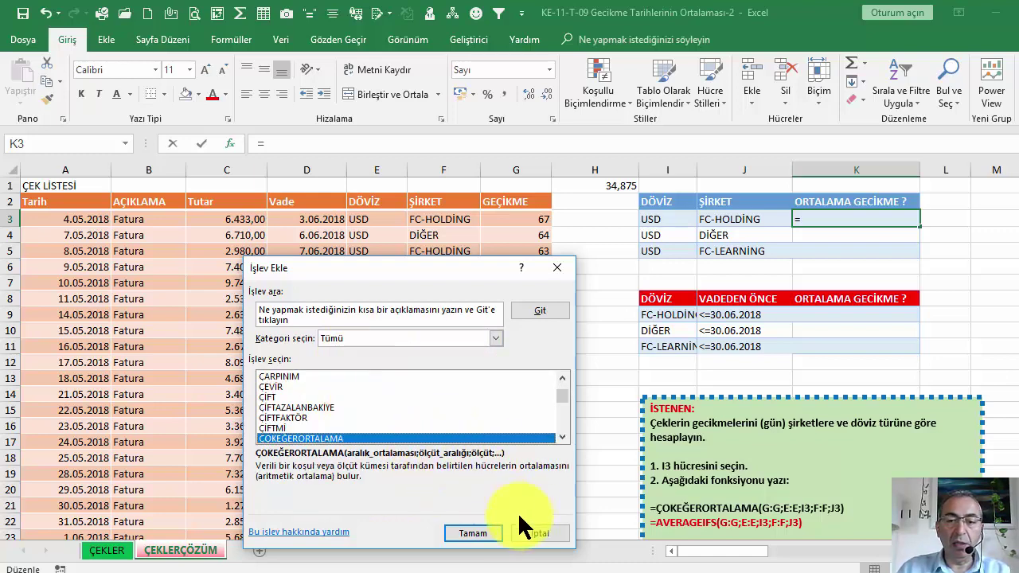
left_click(464, 533)
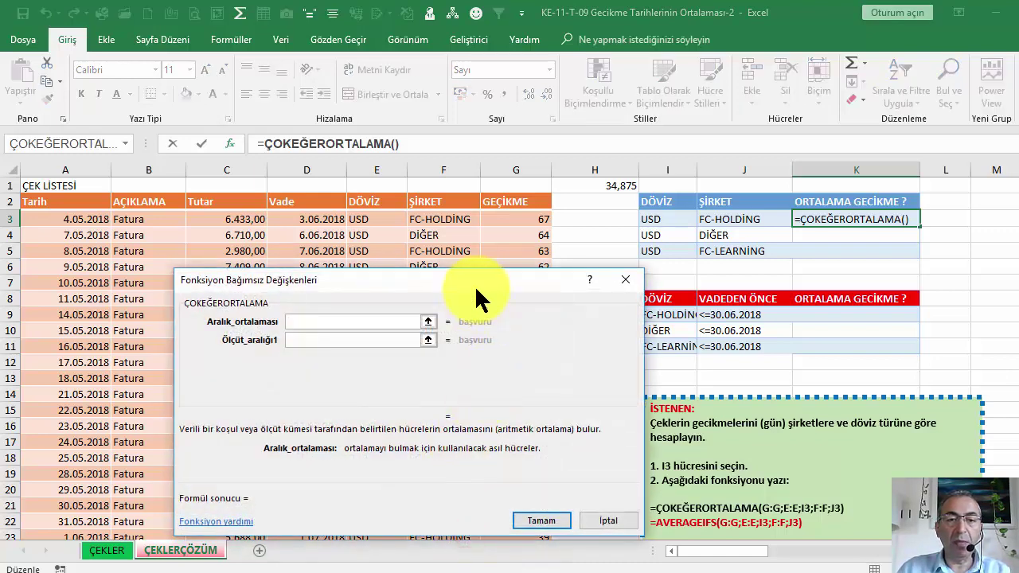
Set the function's average range to the whole delay column G:G.
left_click_drag(475, 280, 504, 294)
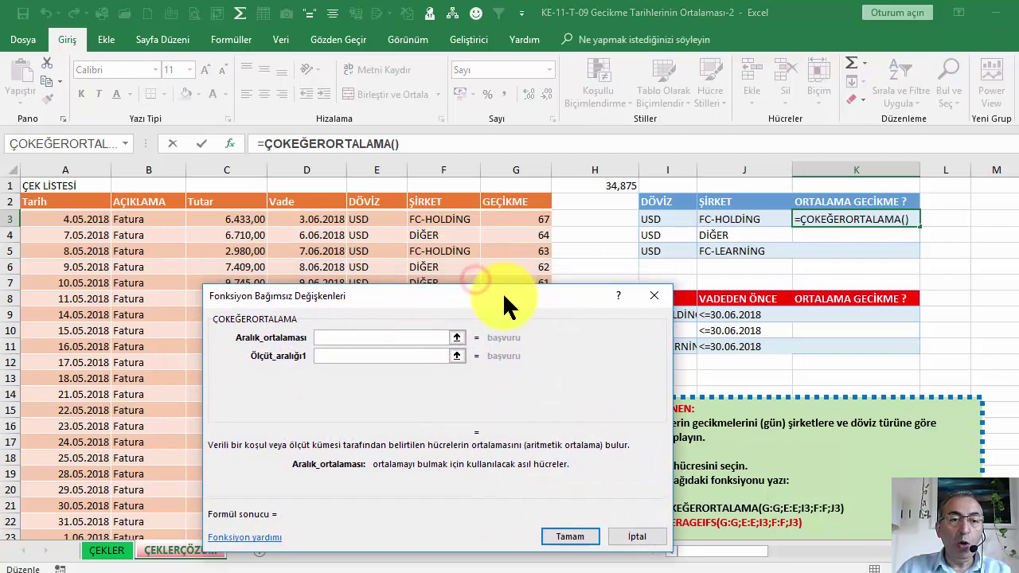
left_click(323, 337)
left_click(517, 169)
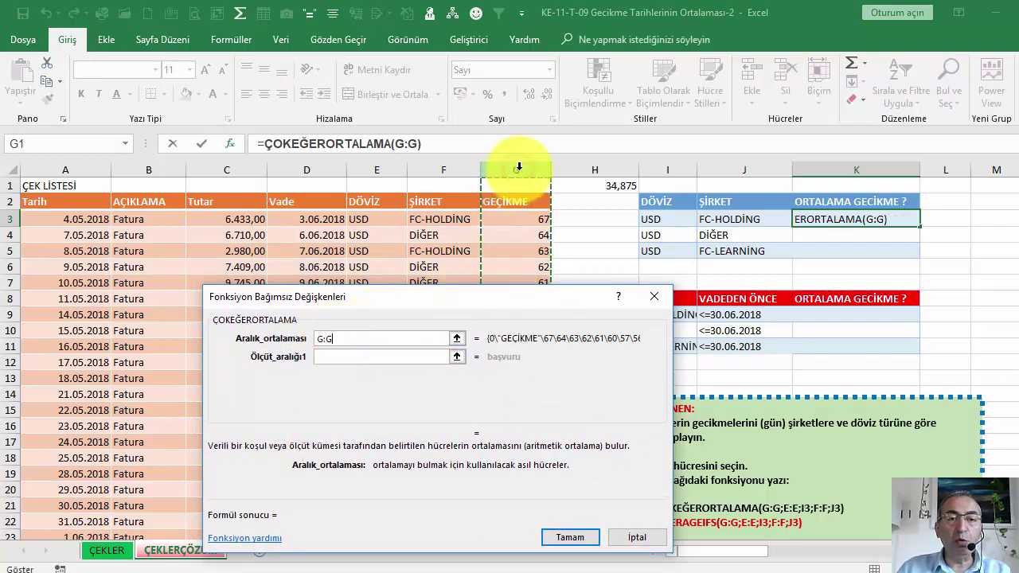
left_click(354, 340)
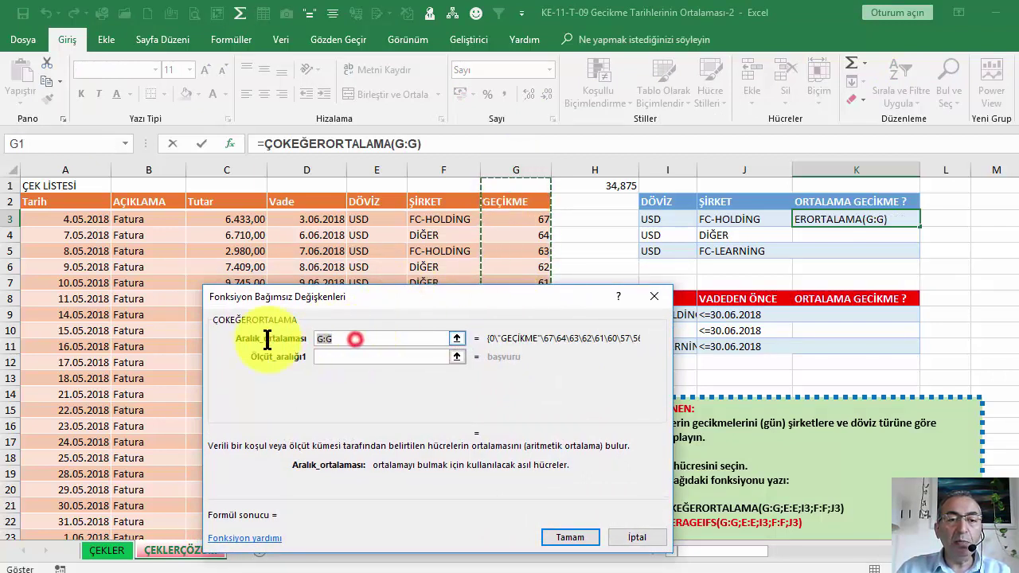
left_click(518, 221)
key("ctrl+shift+Down")
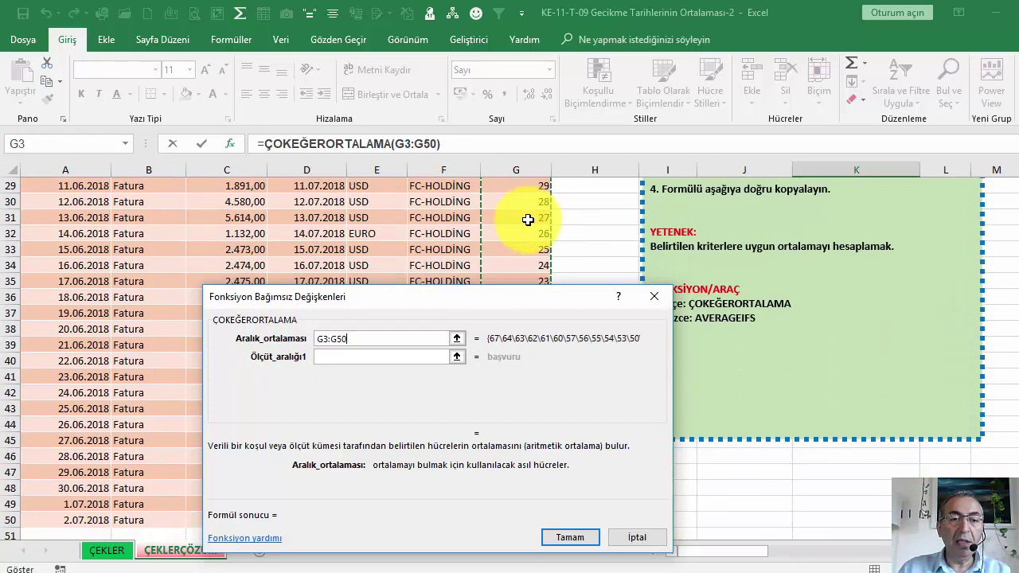
scroll(516, 221, "up", 10)
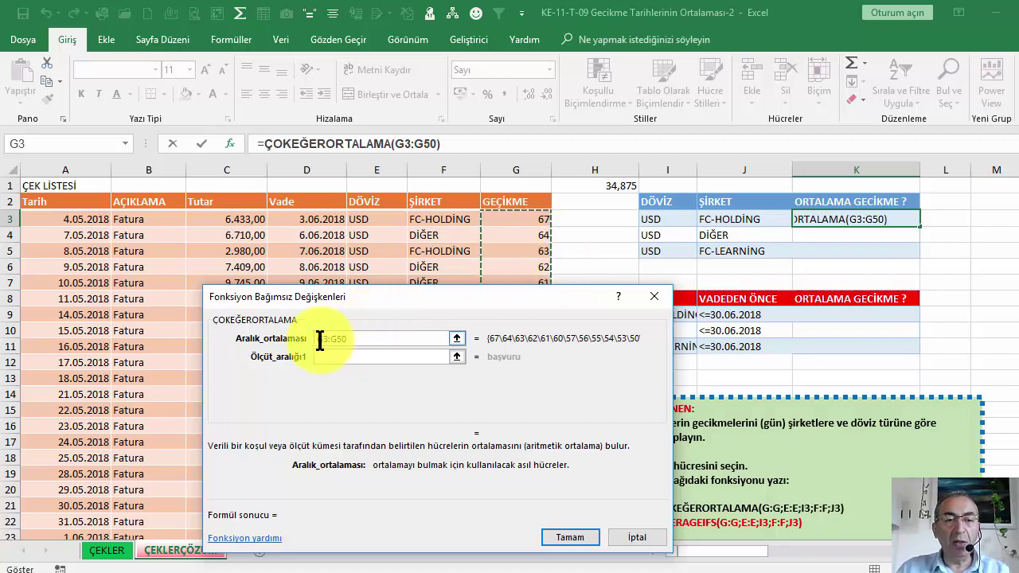
left_click(366, 339)
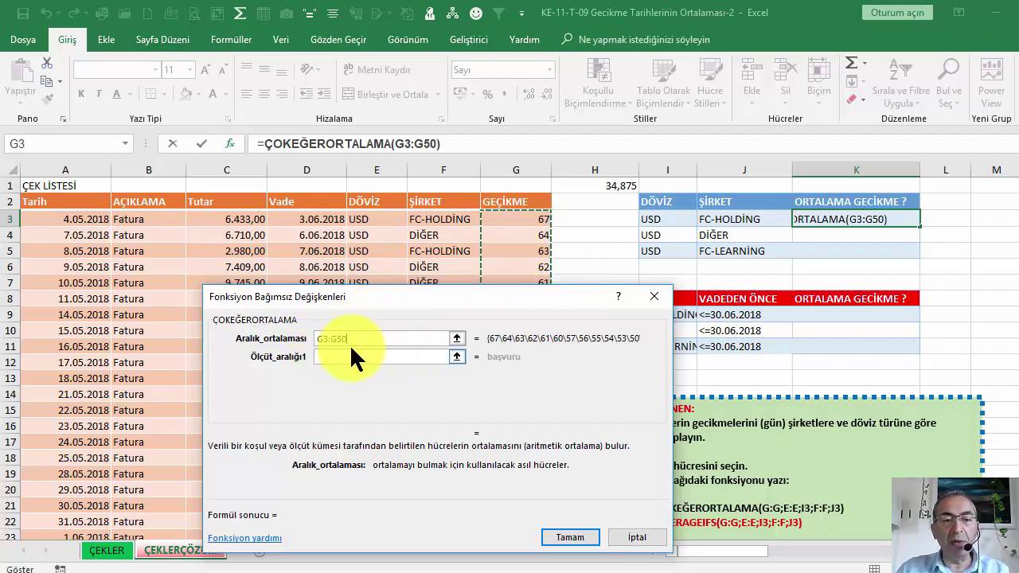
key("F4")
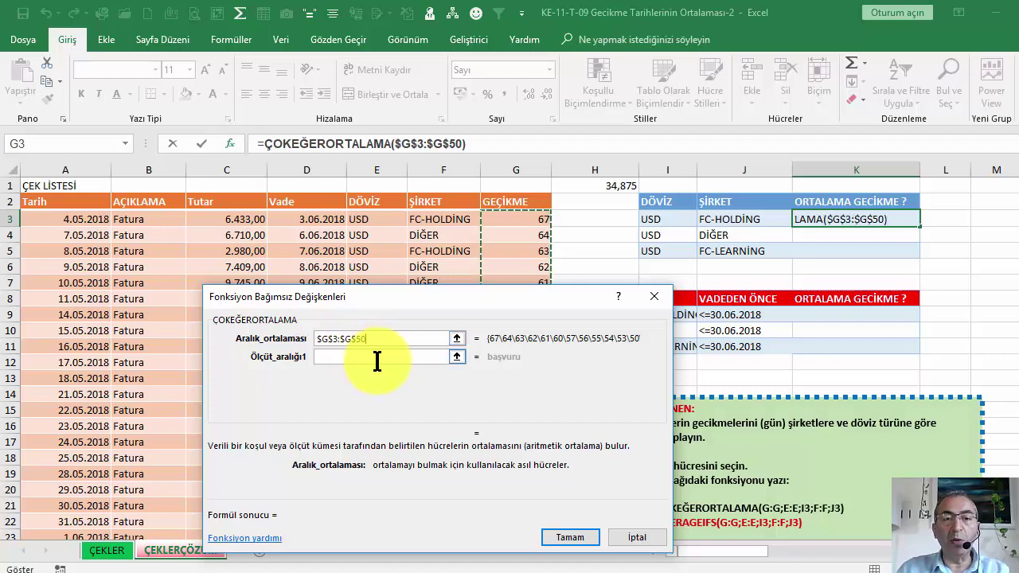
double_click(380, 338)
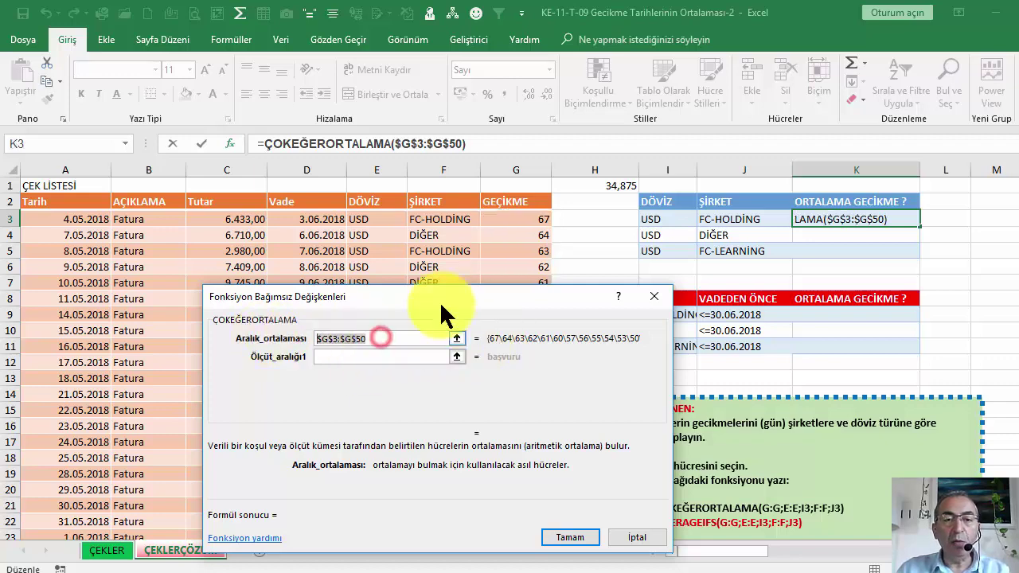
scroll(512, 296, "down", 1)
scroll(506, 298, "up", 1)
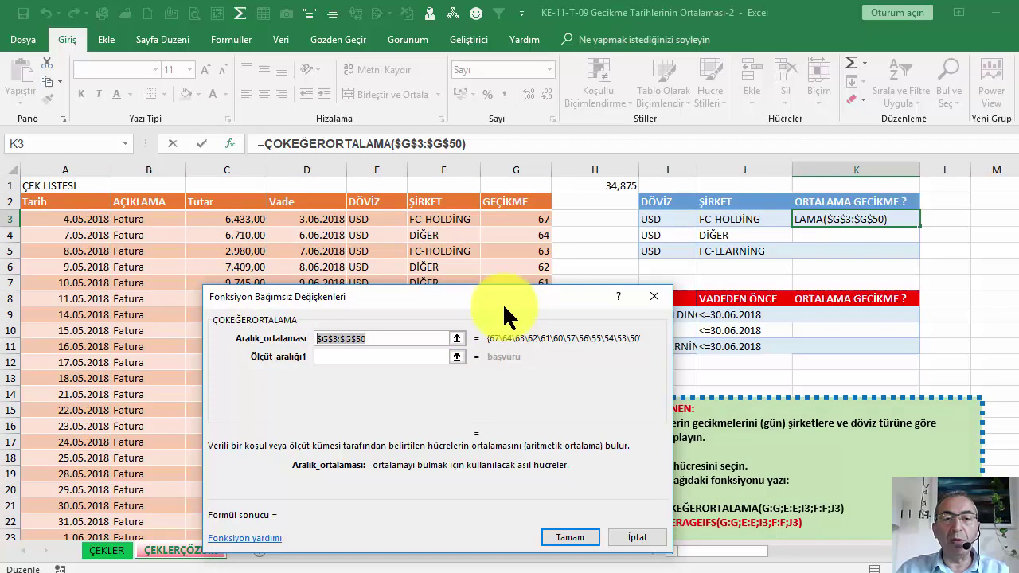
left_click(517, 168)
Add criteria E:E matching I3 and F:F matching J3, and confirm, giving 29,0.
left_click(331, 356)
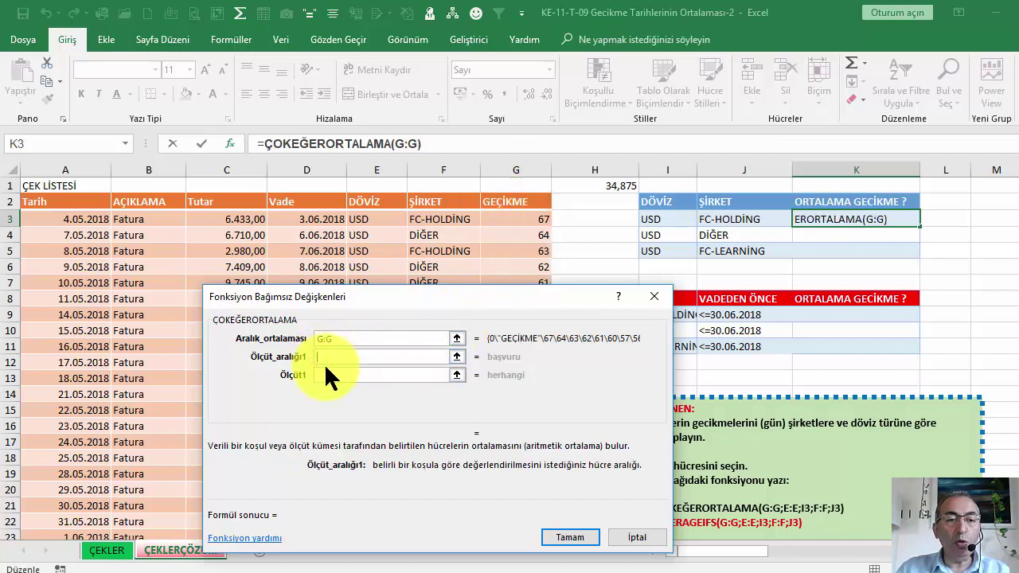
left_click(318, 375)
left_click(667, 219)
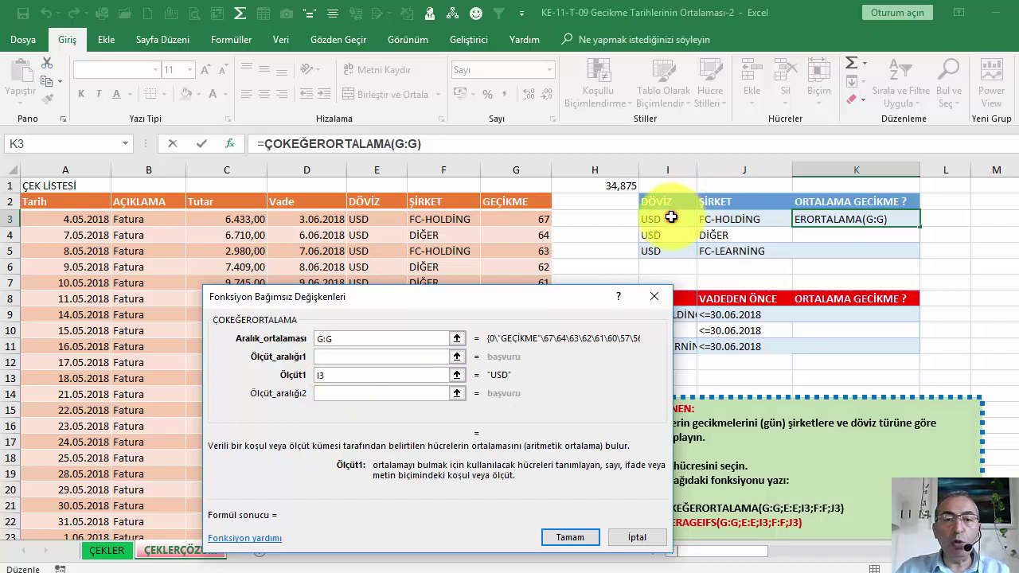
left_click(342, 357)
left_click(342, 358)
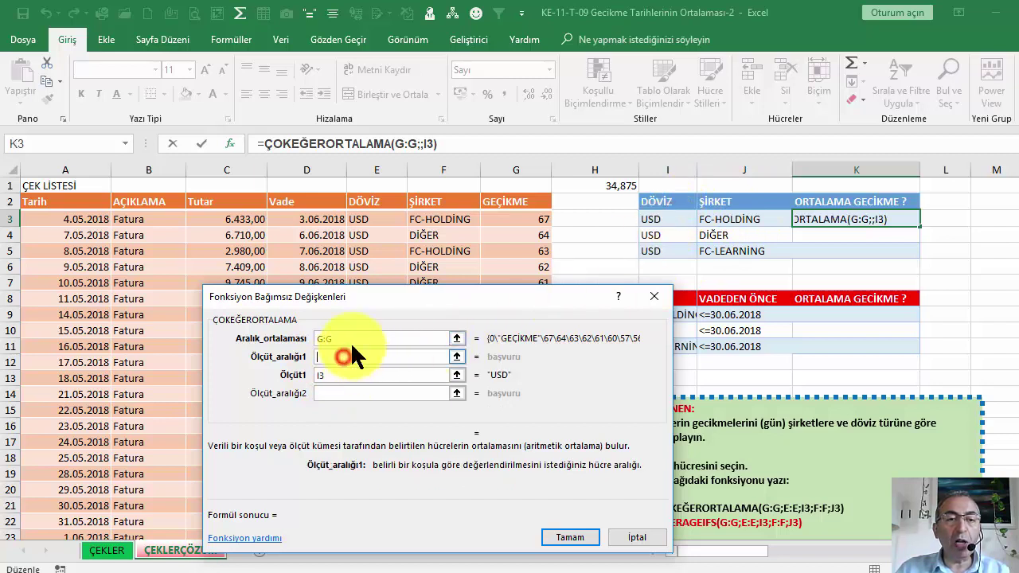
left_click(377, 170)
left_click(328, 394)
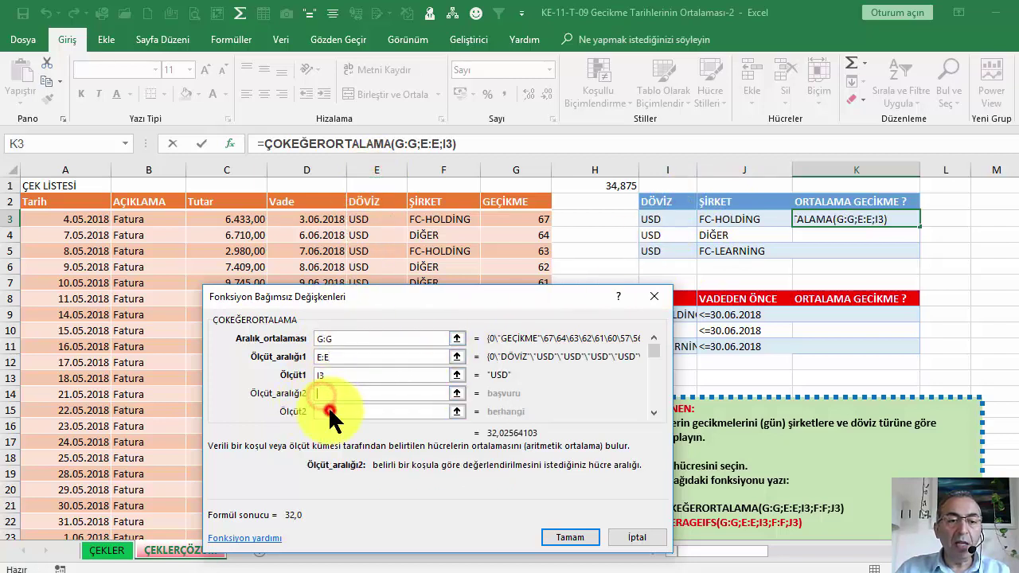
left_click(748, 219)
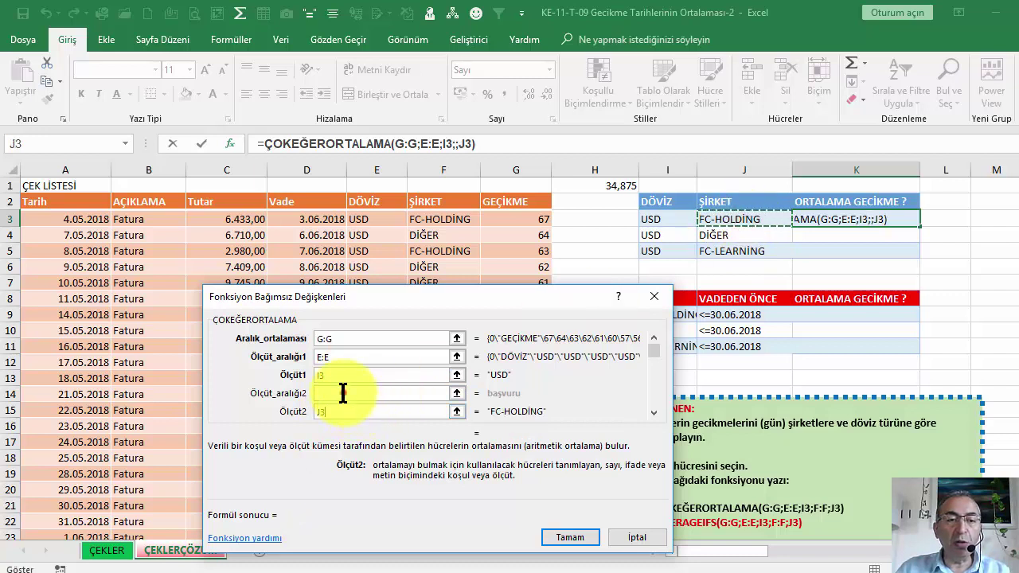
left_click(343, 393)
left_click(452, 168)
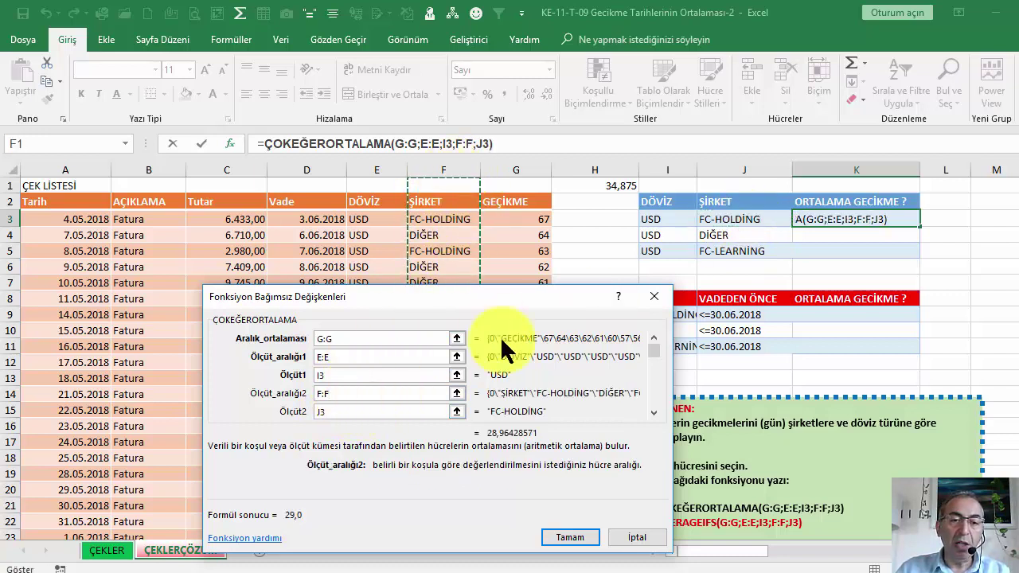
left_click(580, 534)
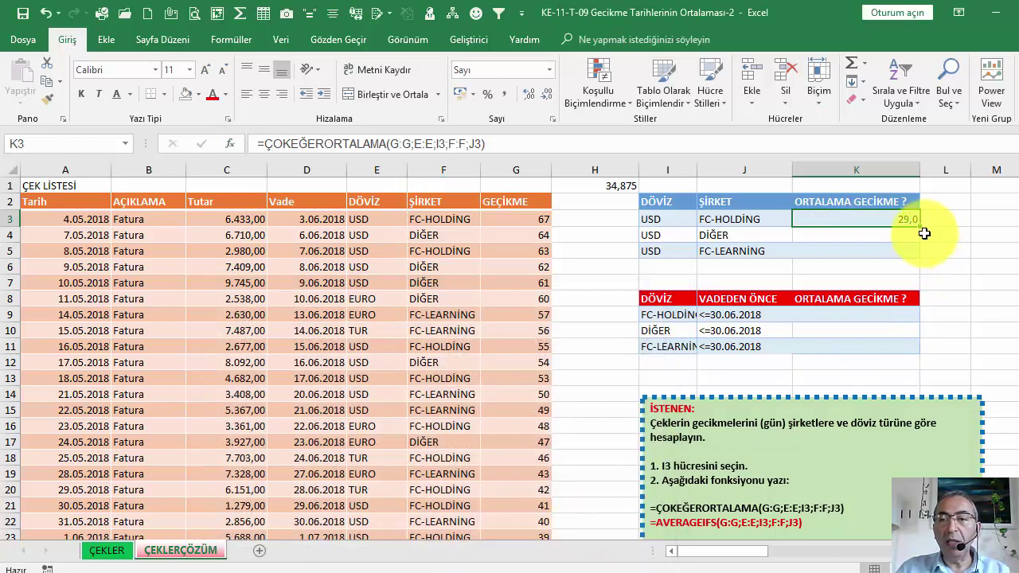
Fill the K3 formula down to K5 after undoing an overshoot to K7, showing 45,3 and 33,2.
mouse_move(921, 229)
left_mouse_down()
mouse_move(920, 283)
mouse_move(869, 279)
left_mouse_up()
key("Delete")
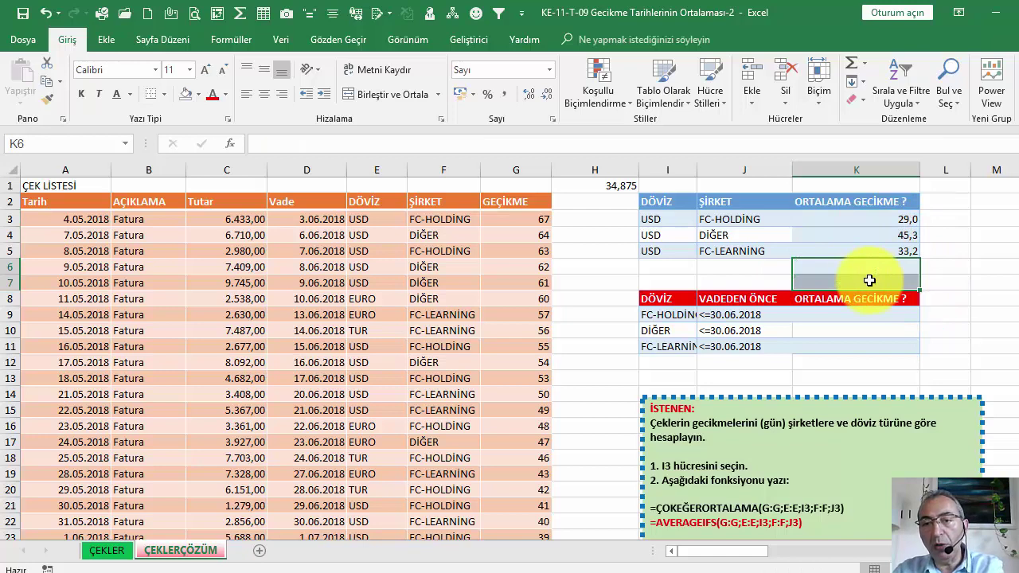
key("ctrl+z")
key("ctrl+z")
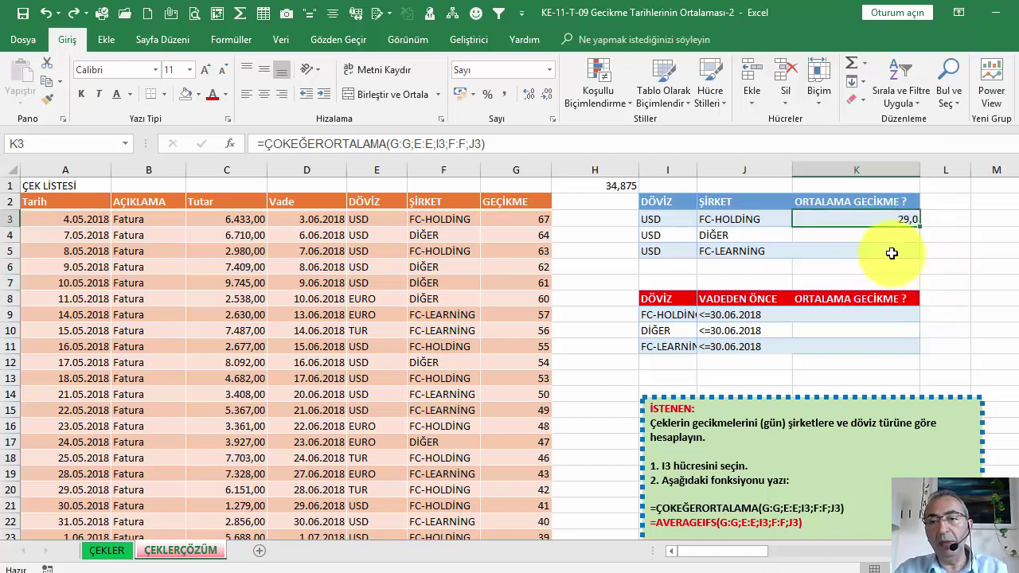
left_click_drag(920, 227, 912, 260)
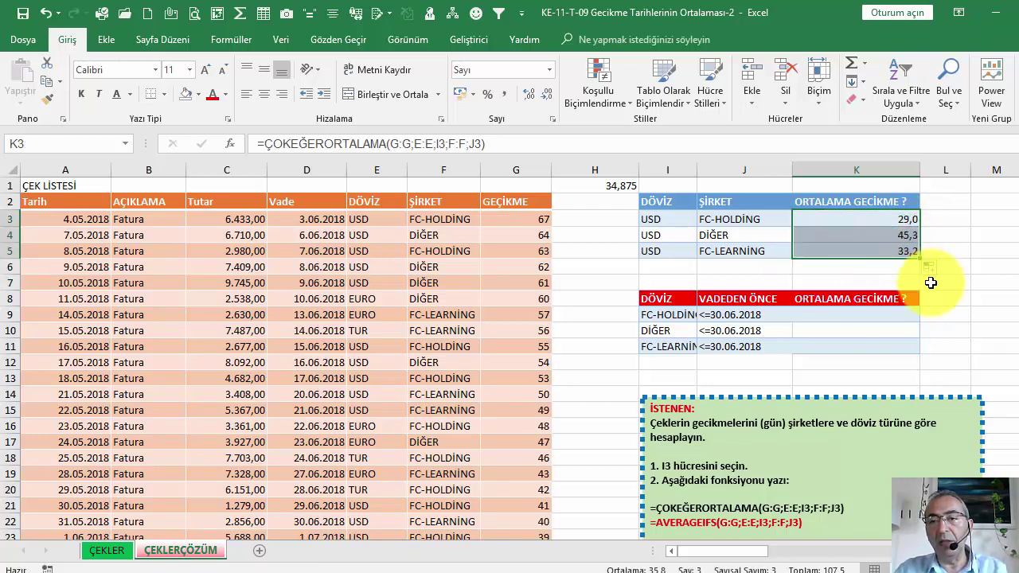
left_click(931, 269)
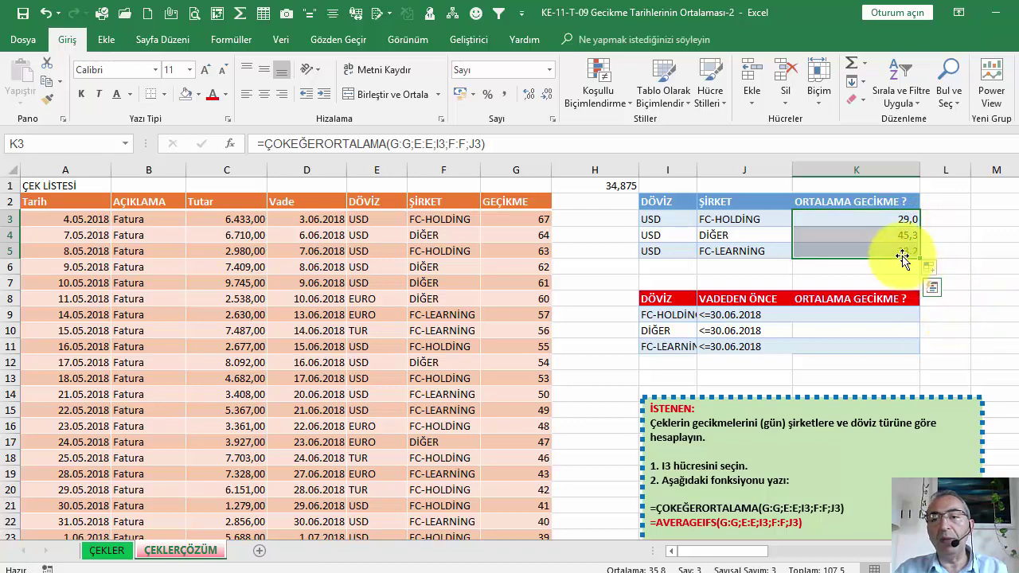
left_click(878, 238)
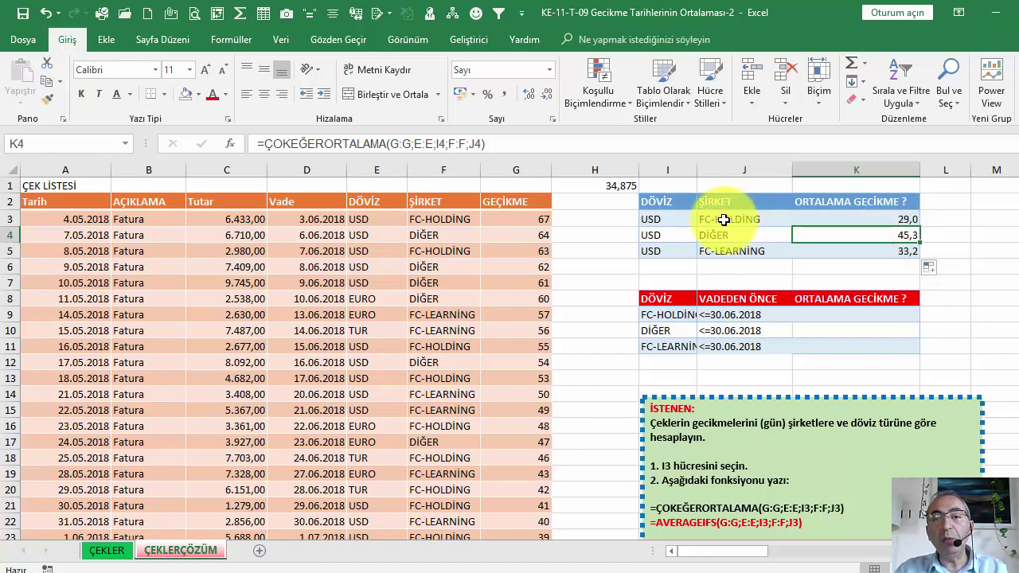
left_click(723, 220)
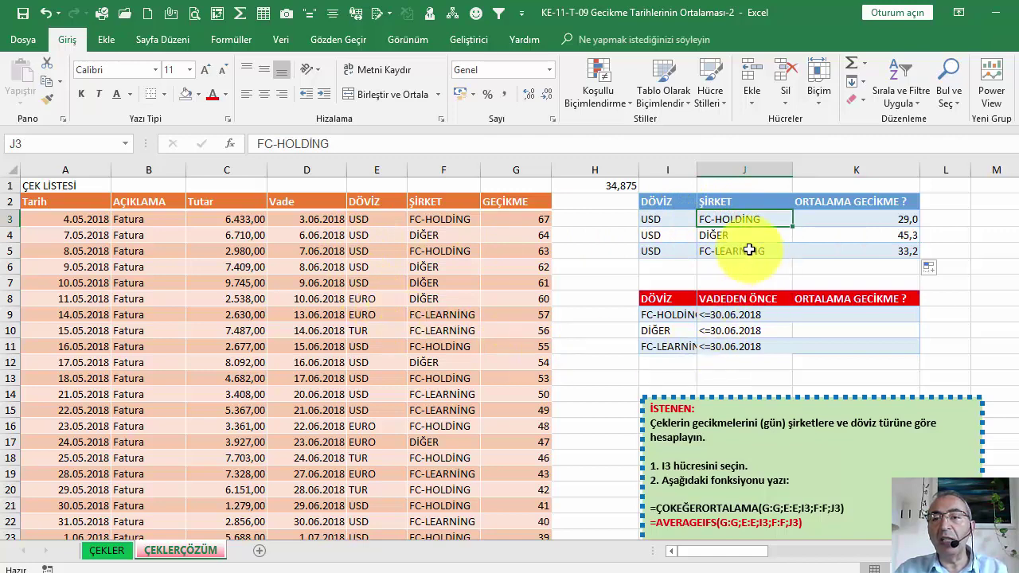
left_click(840, 314)
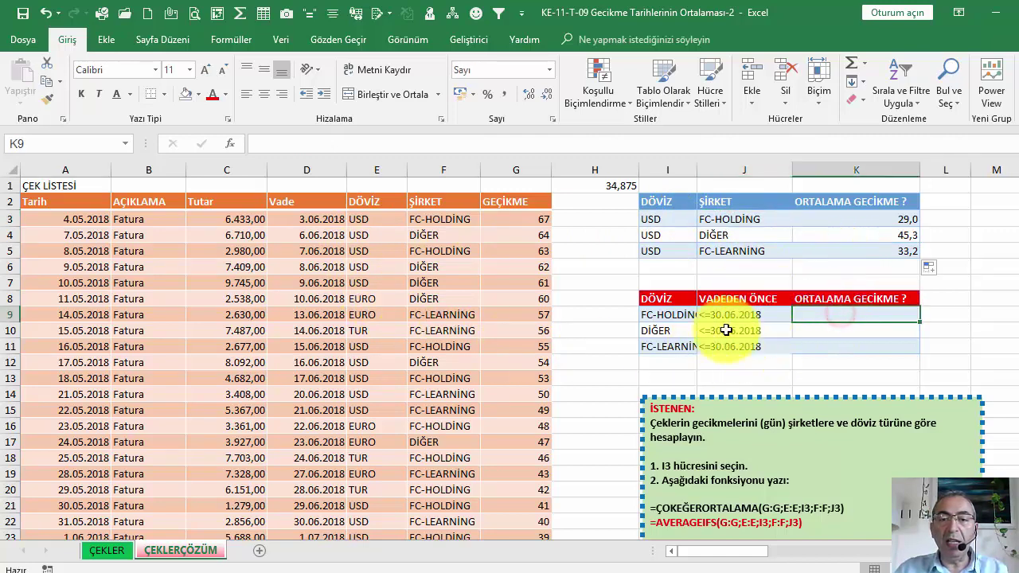
Insert ÇOKEĞERORTALAMA into K9 from the recently used functions.
left_click(229, 144)
left_click(398, 356)
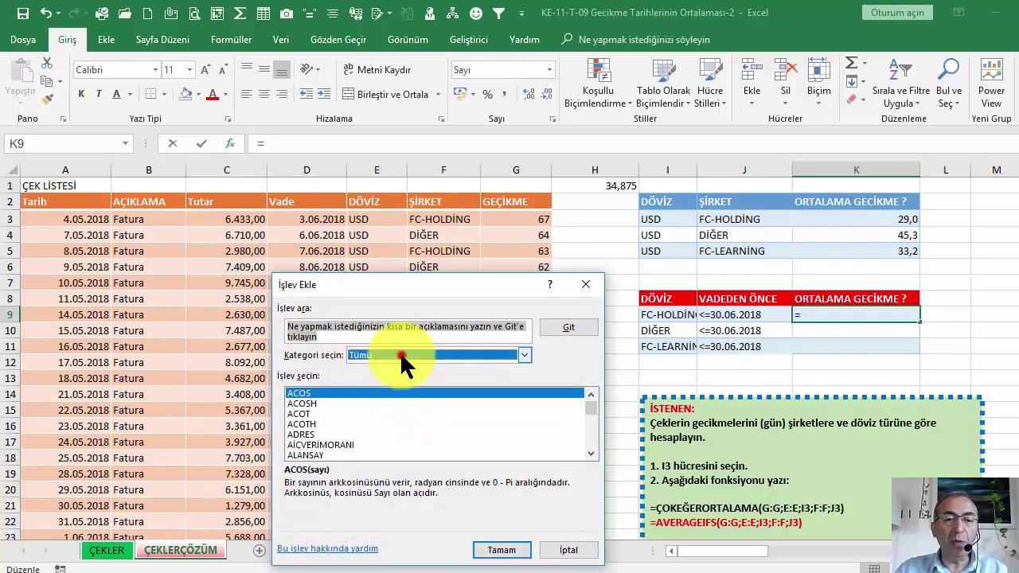
left_click(392, 369)
left_click(500, 550)
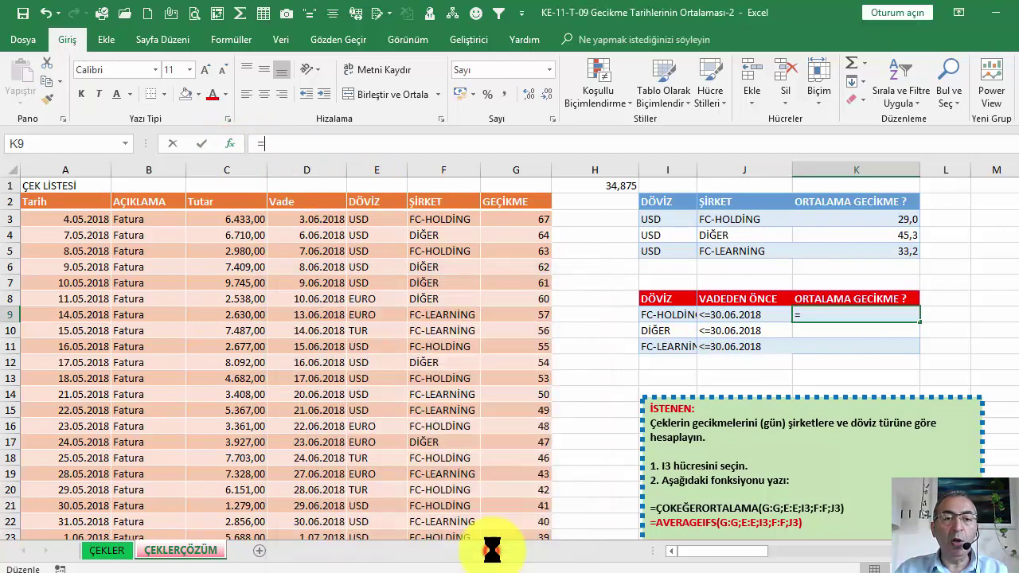
Average G:G where F:F matches I9 and D:D meets J9, giving 51,9.
left_click(516, 169)
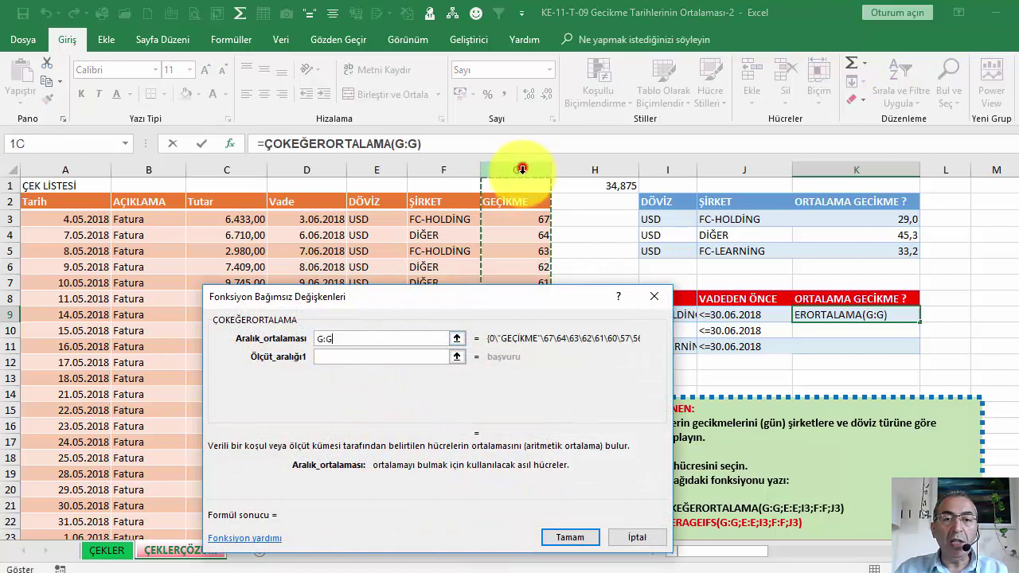
left_click(330, 359)
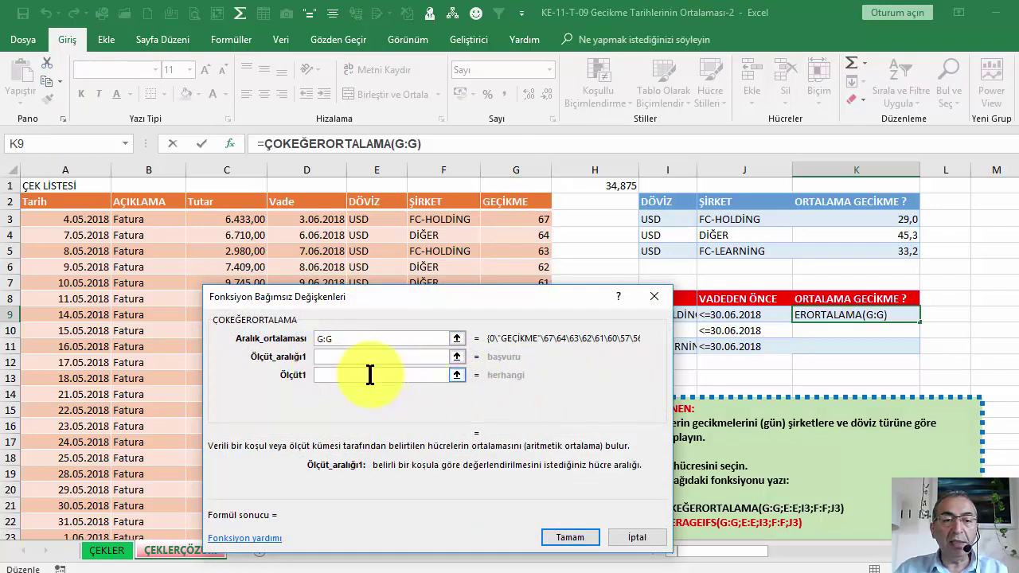
left_click(367, 375)
left_click_drag(575, 308, 505, 307)
left_click(661, 314)
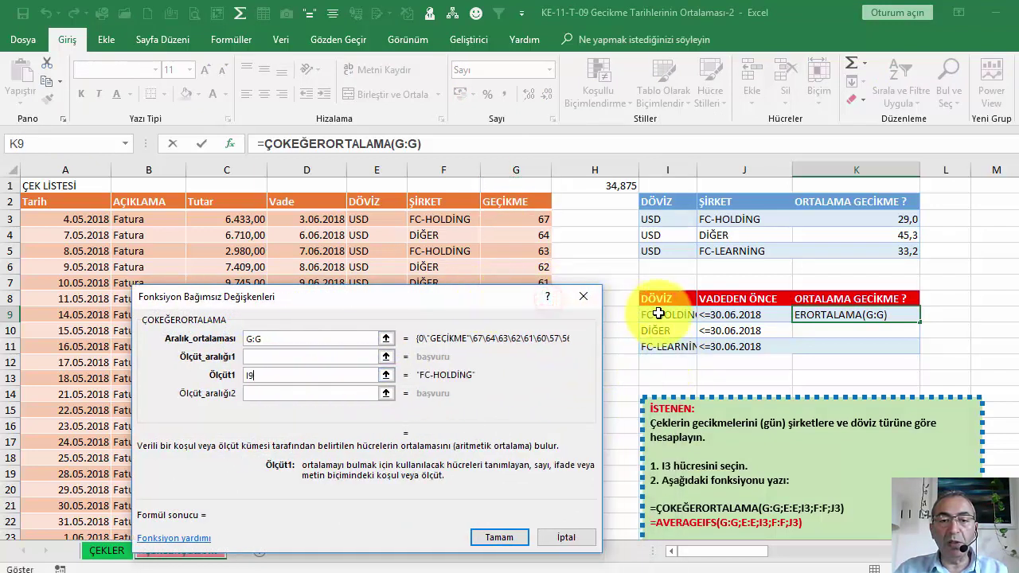
left_click(277, 357)
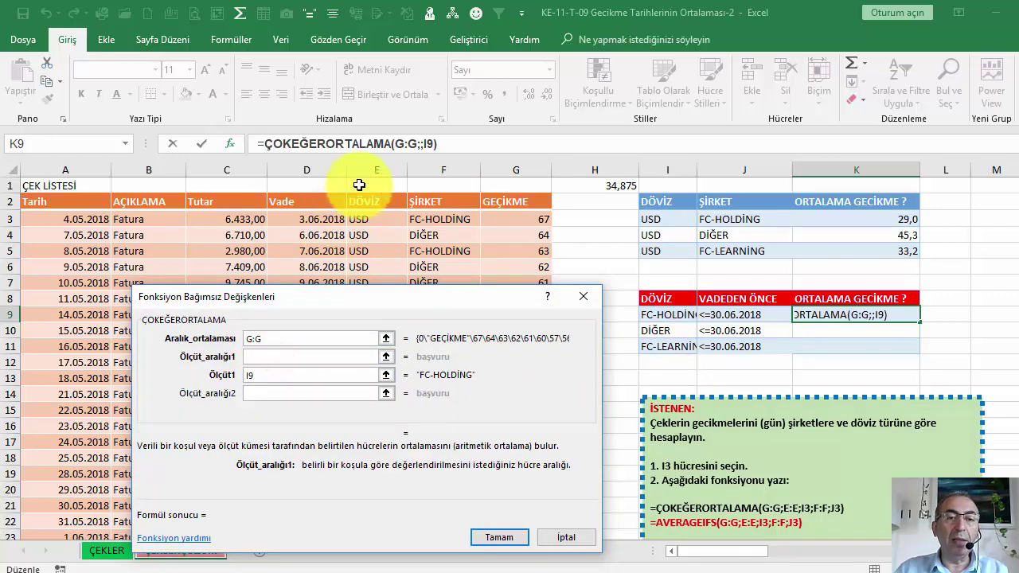
left_click(435, 170)
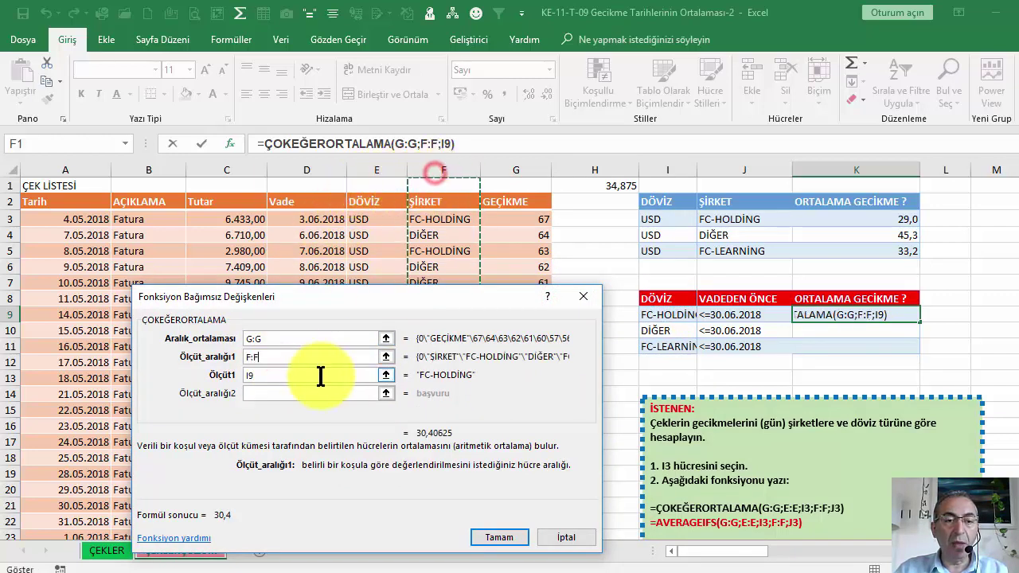
left_click(267, 393)
left_click(260, 411)
left_click(749, 318)
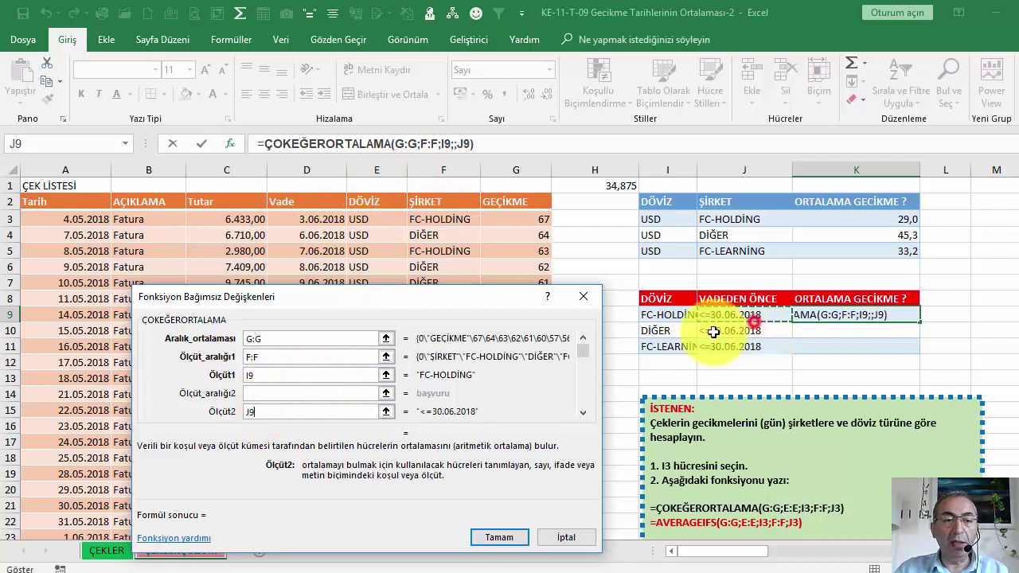
left_click(280, 393)
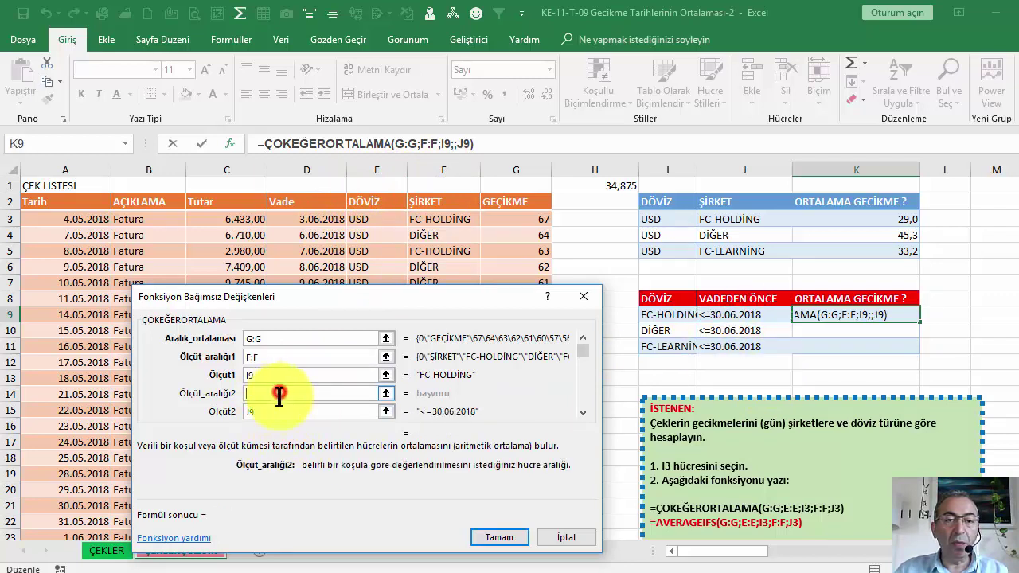
left_click(315, 169)
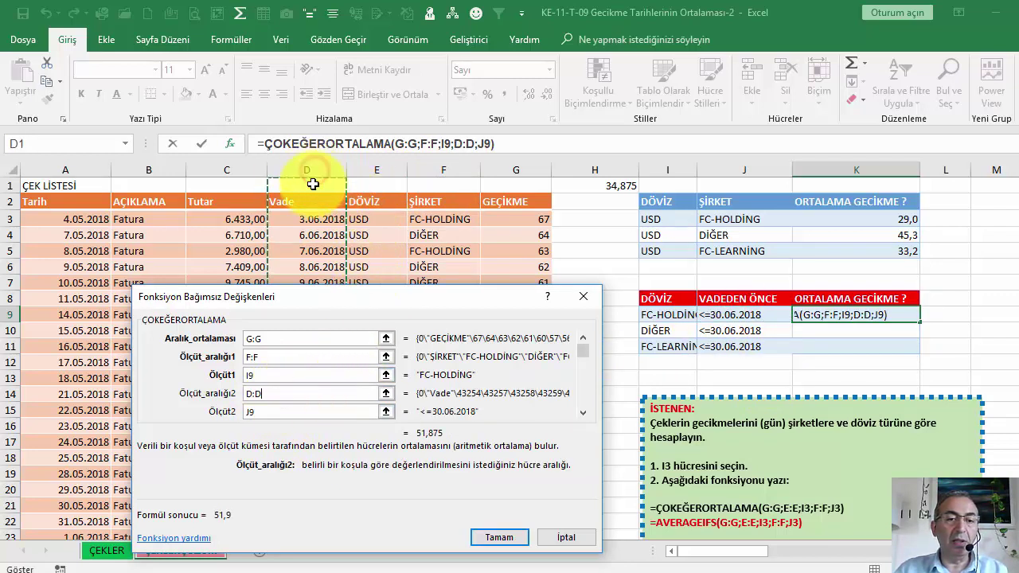
left_click(500, 539)
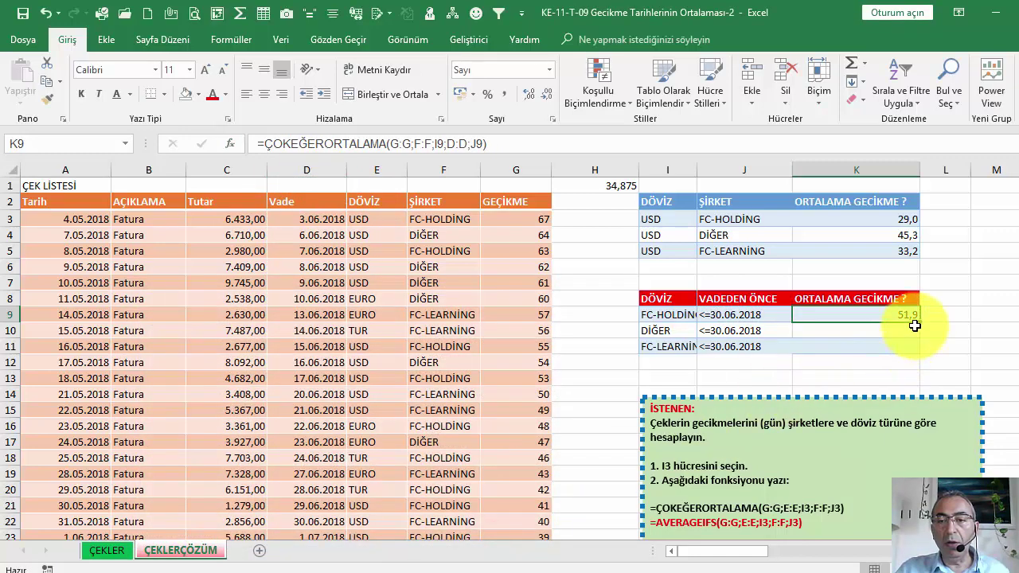
Fill K9's formula to K11 without formatting, giving 58,0 and 49,2.
left_click_drag(920, 323, 920, 355)
left_click(925, 364)
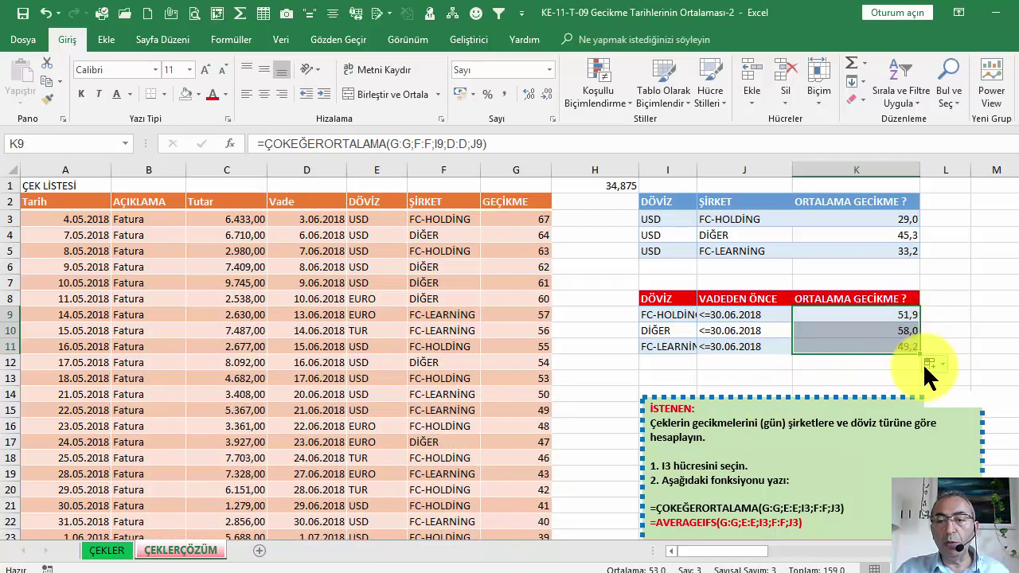
left_click(947, 412)
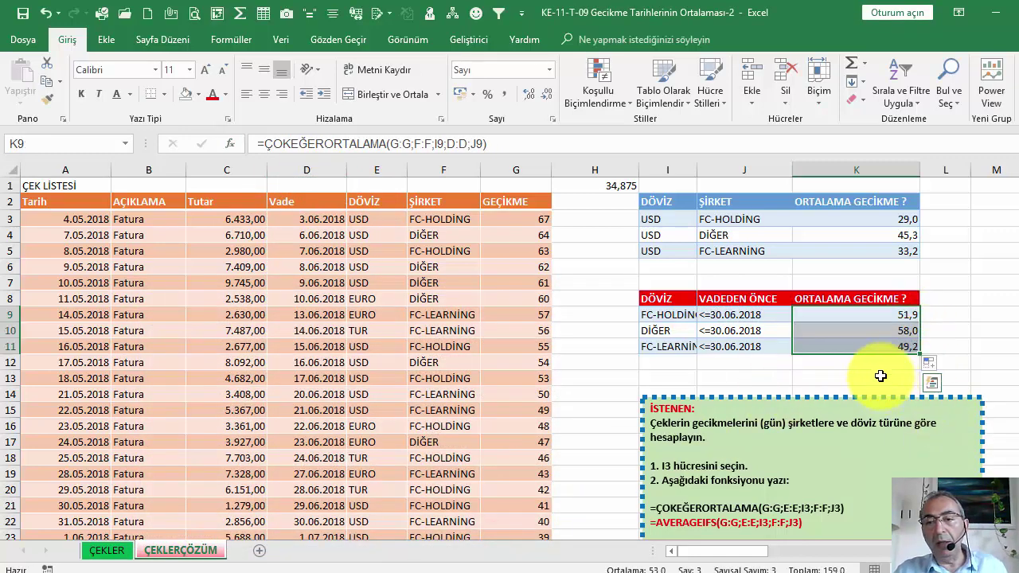
left_click(865, 343)
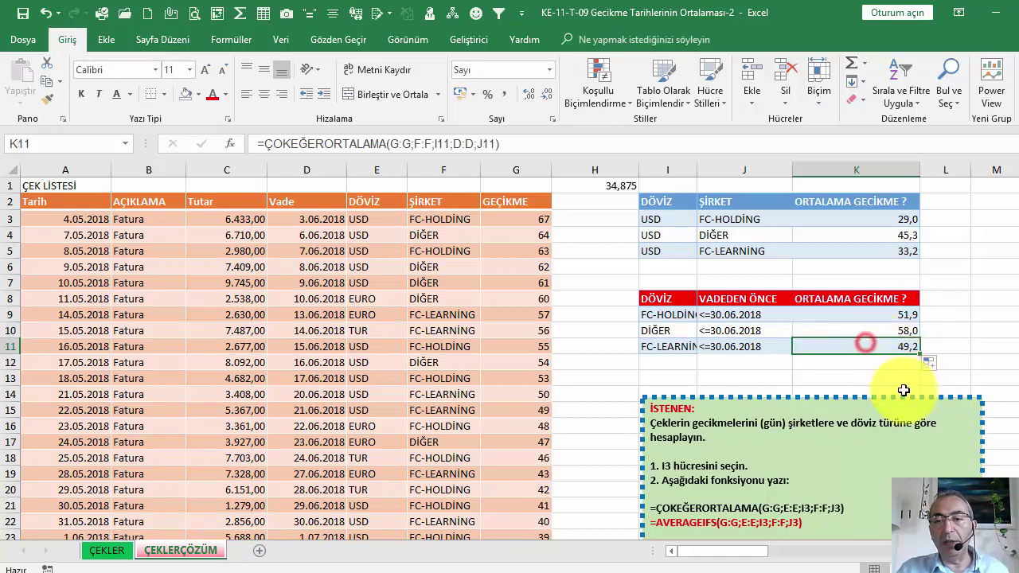
left_click(762, 315)
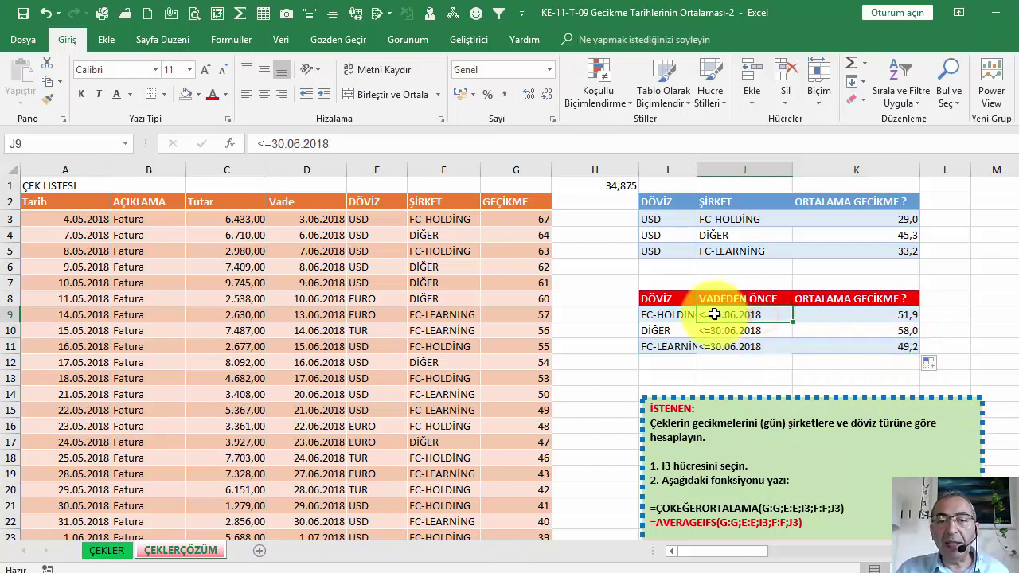
double_click(714, 315)
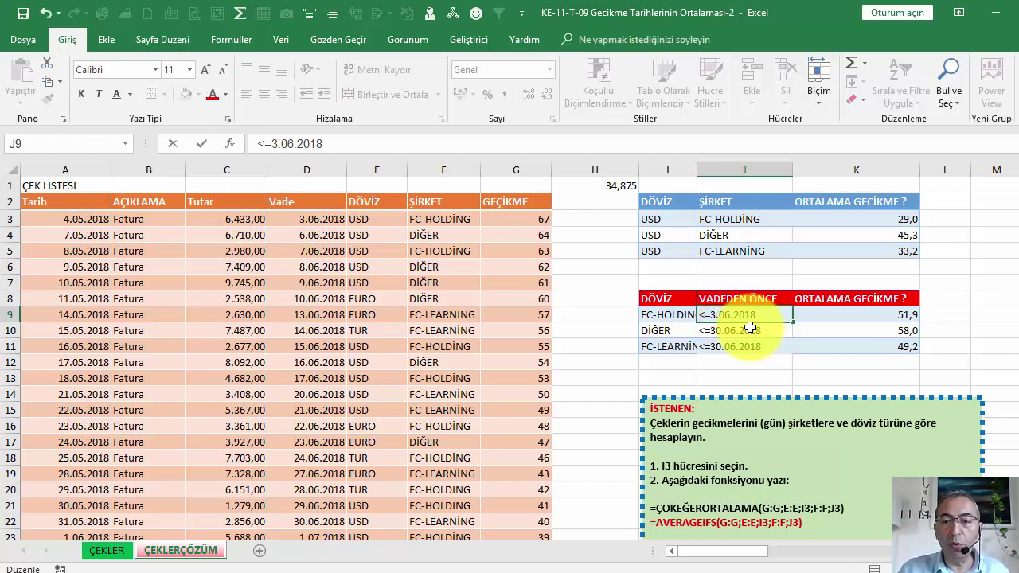
key("Return")
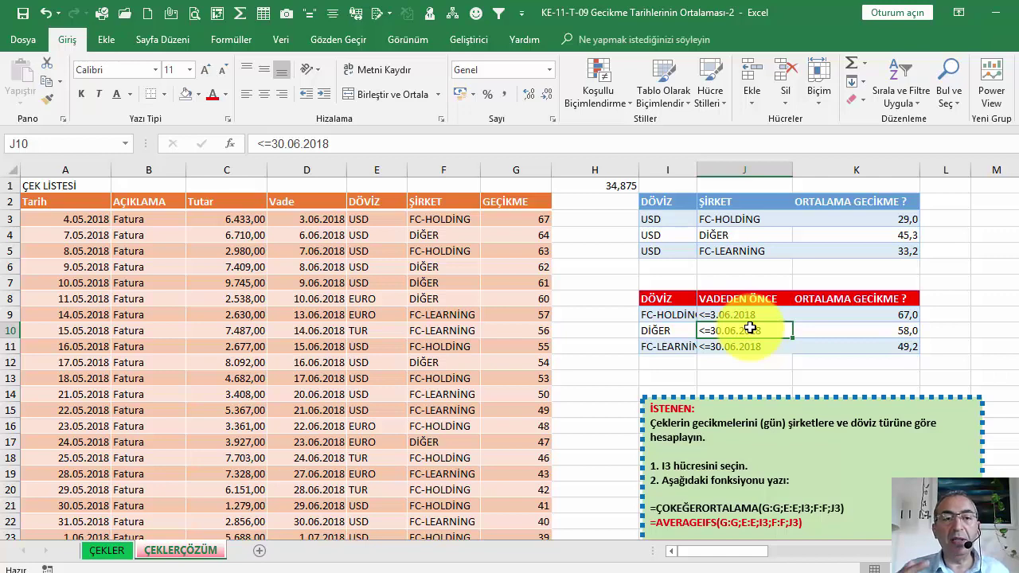
left_click(719, 315)
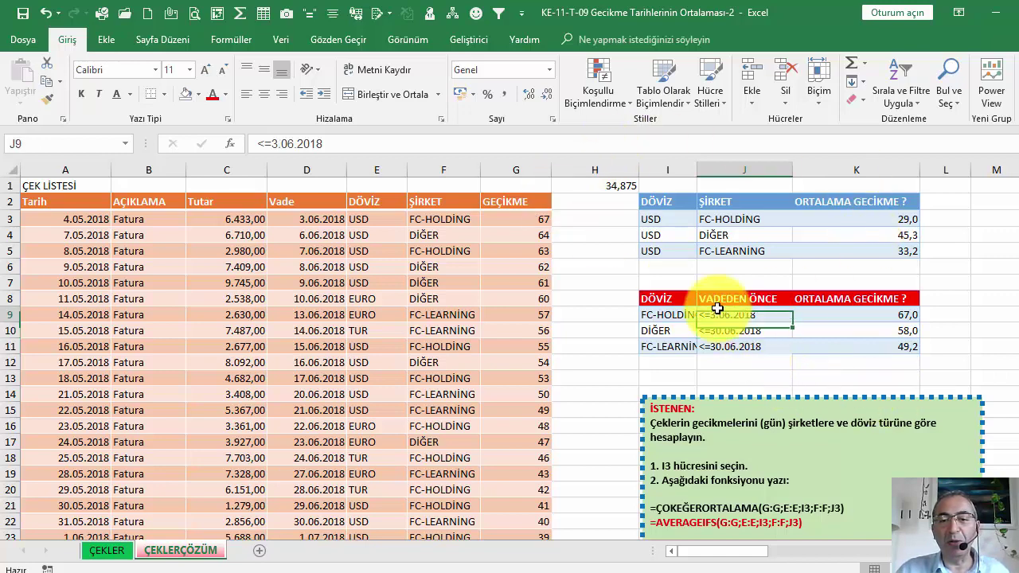
double_click(715, 314)
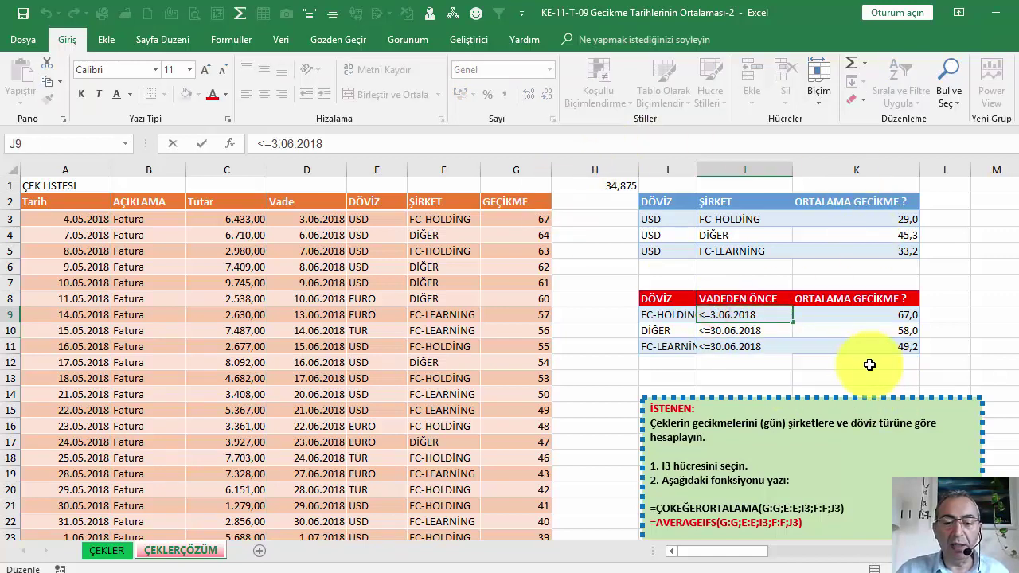
type("0")
key("Return")
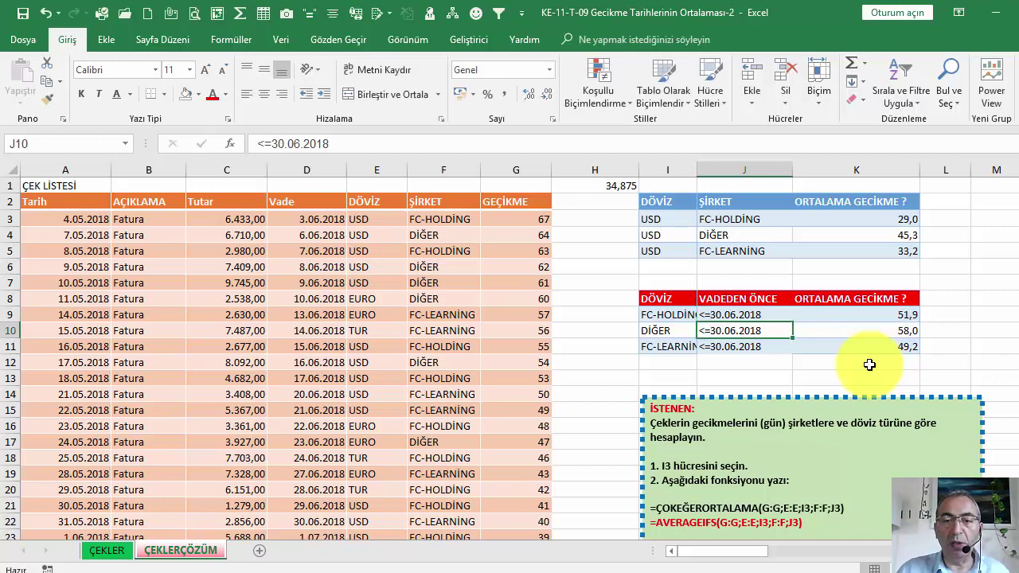
scroll(557, 374, "down", 4)
scroll(526, 406, "up", 4)
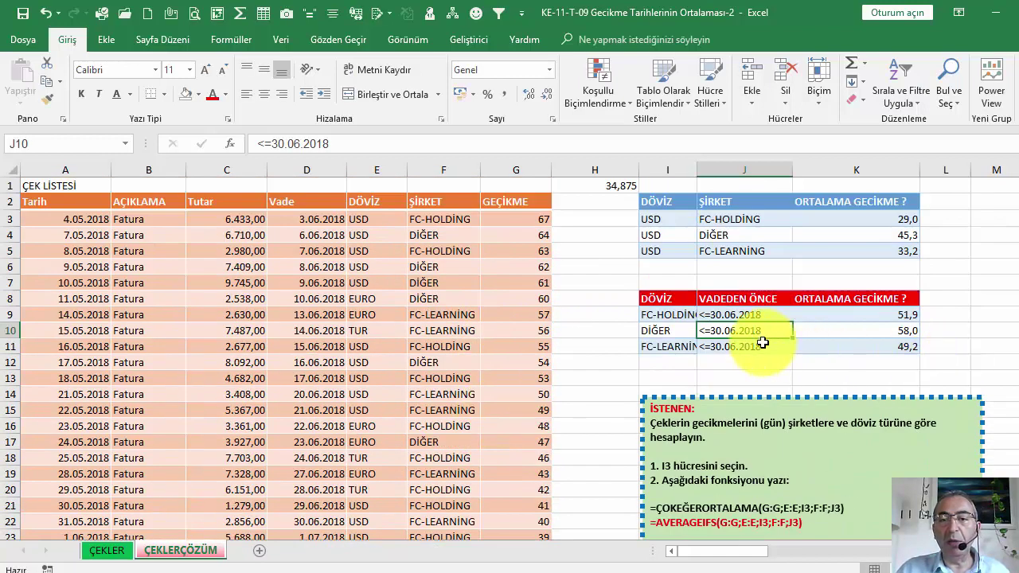
left_click(306, 222)
left_click(69, 221)
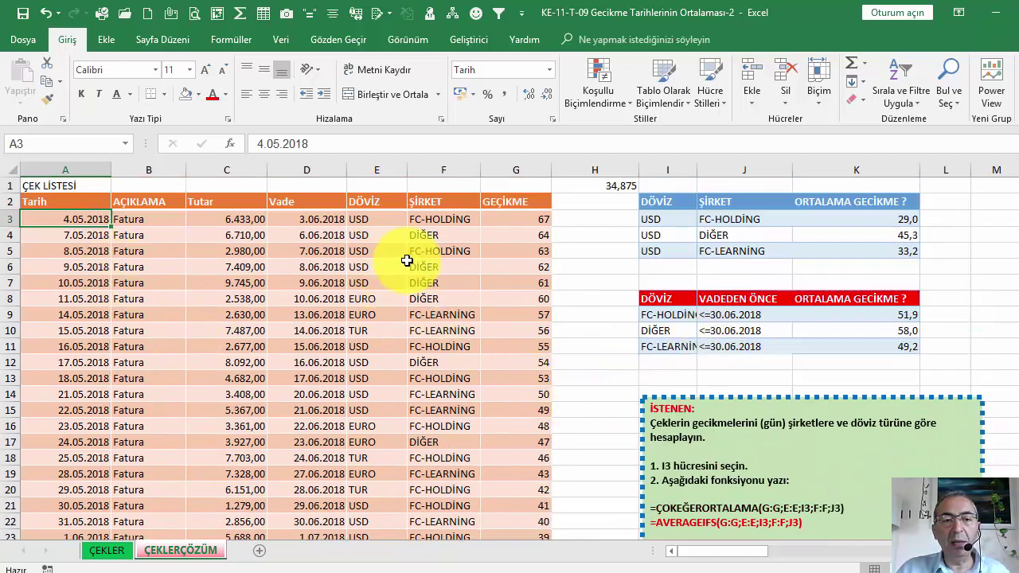
left_click(525, 223)
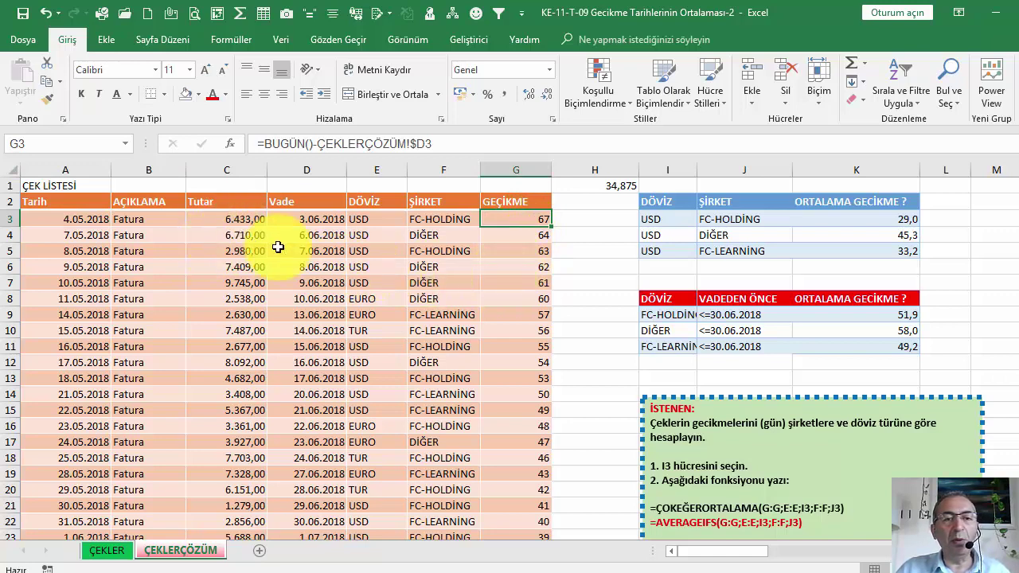
left_click(327, 219)
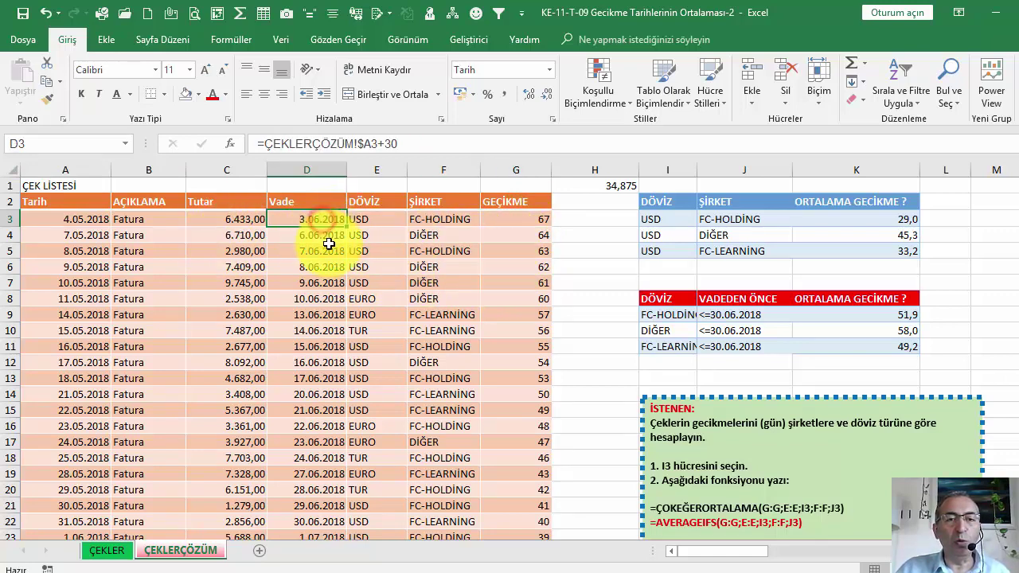
left_click(515, 218)
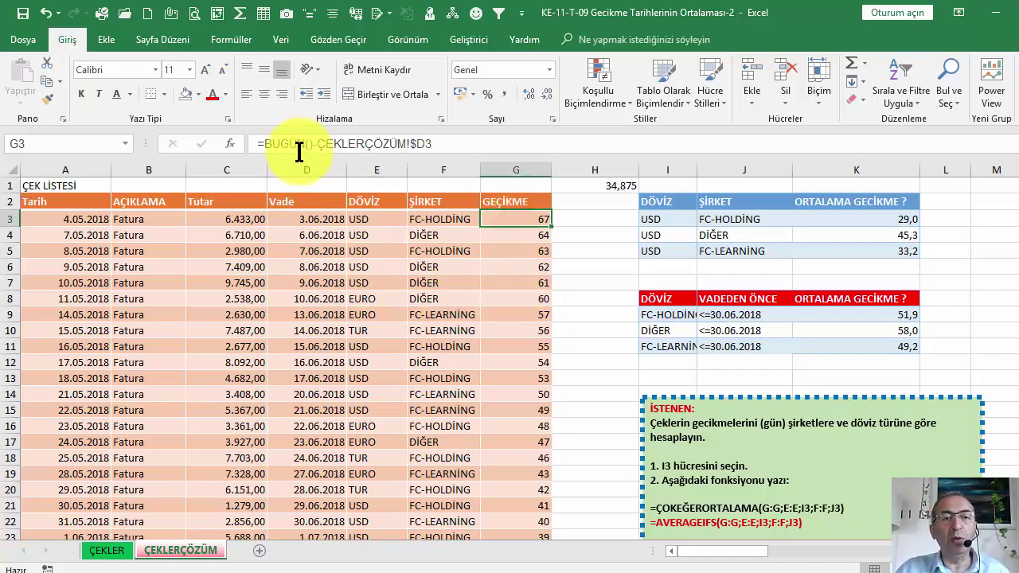
left_click(517, 284)
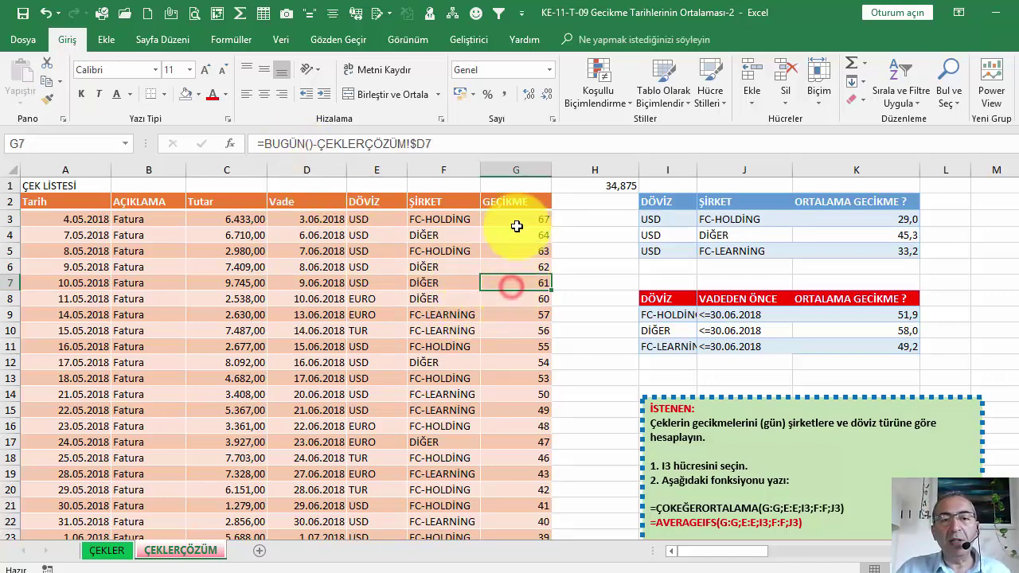
left_click(517, 220)
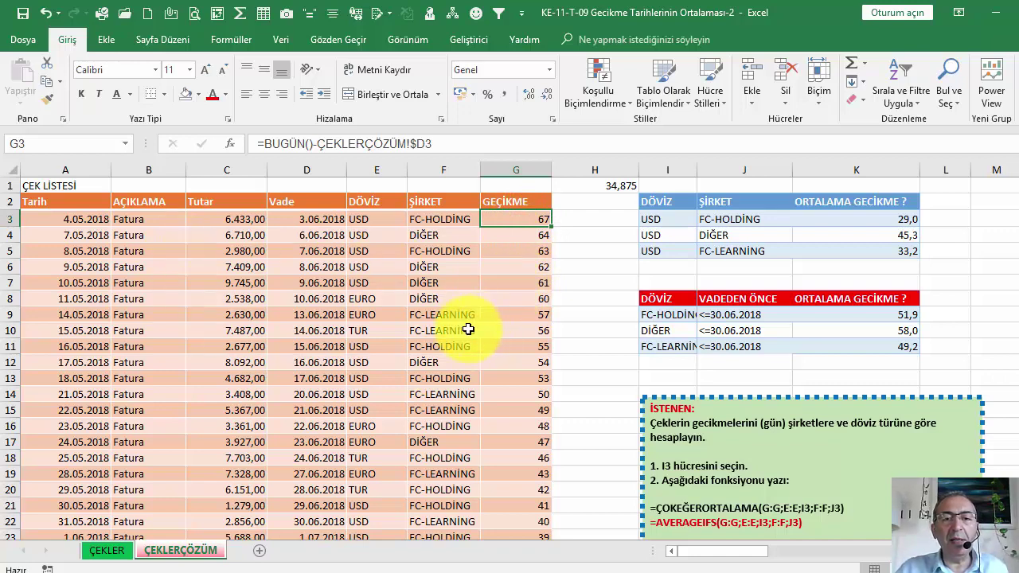
left_click(489, 316)
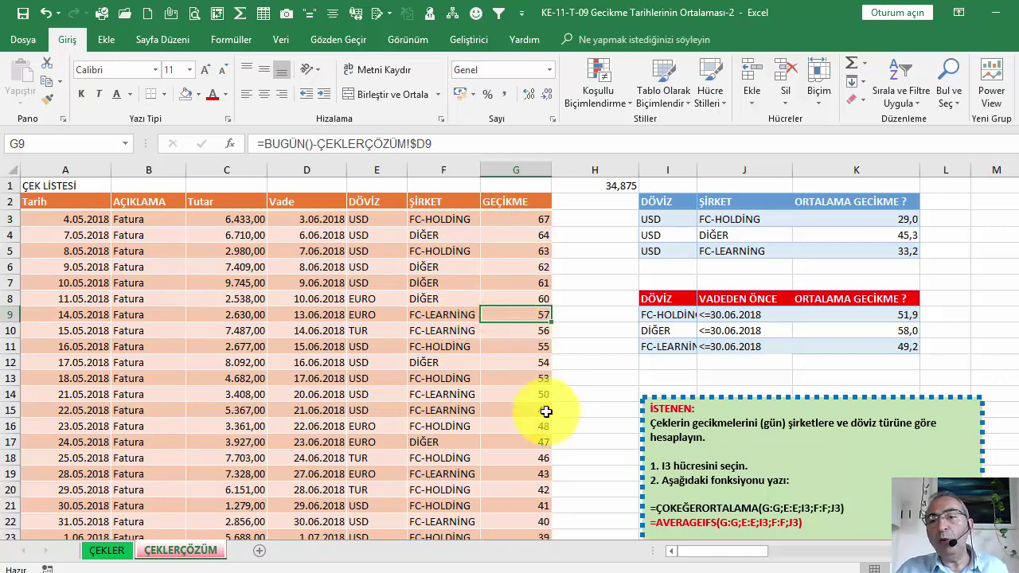
left_click_drag(531, 220, 534, 388)
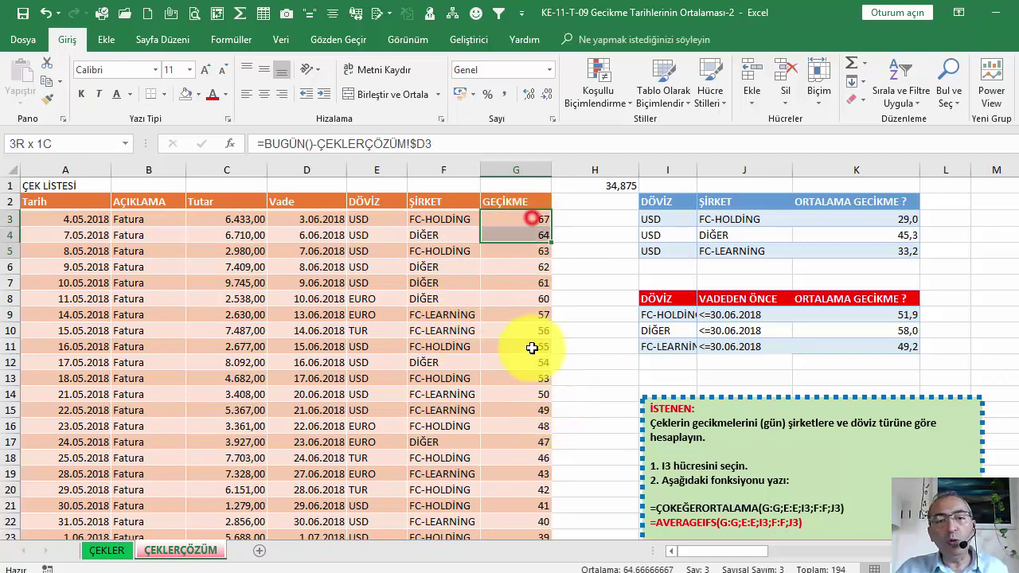
left_click(446, 217)
left_click_drag(519, 220, 527, 360)
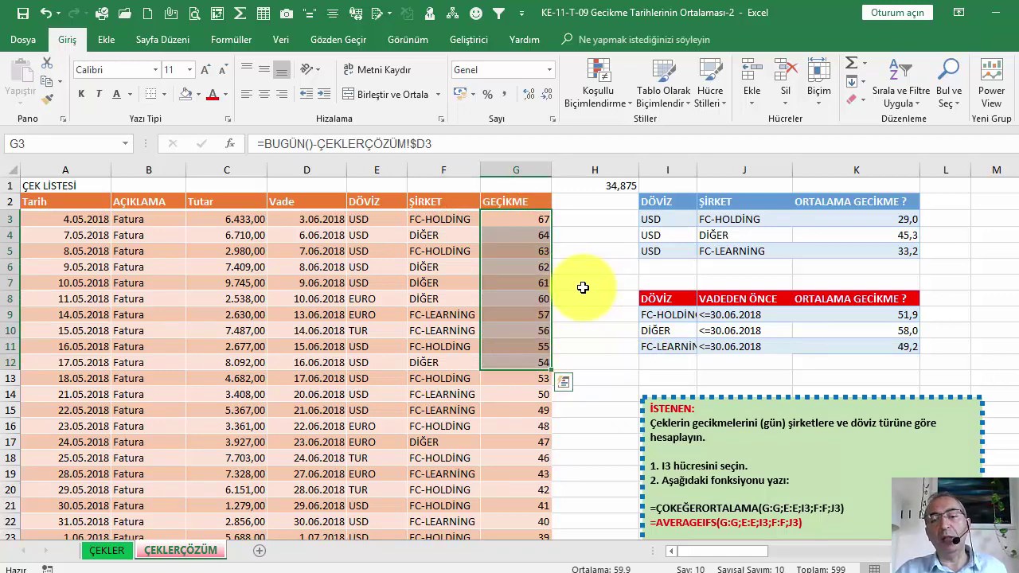
scroll(667, 505, "down", 1)
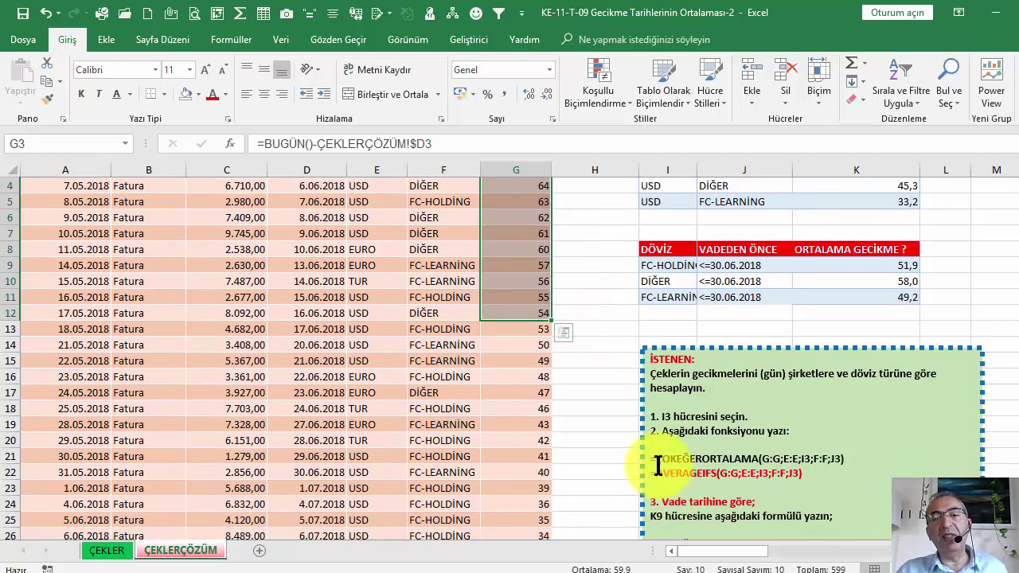
scroll(655, 467, "up", 1)
left_click(587, 248)
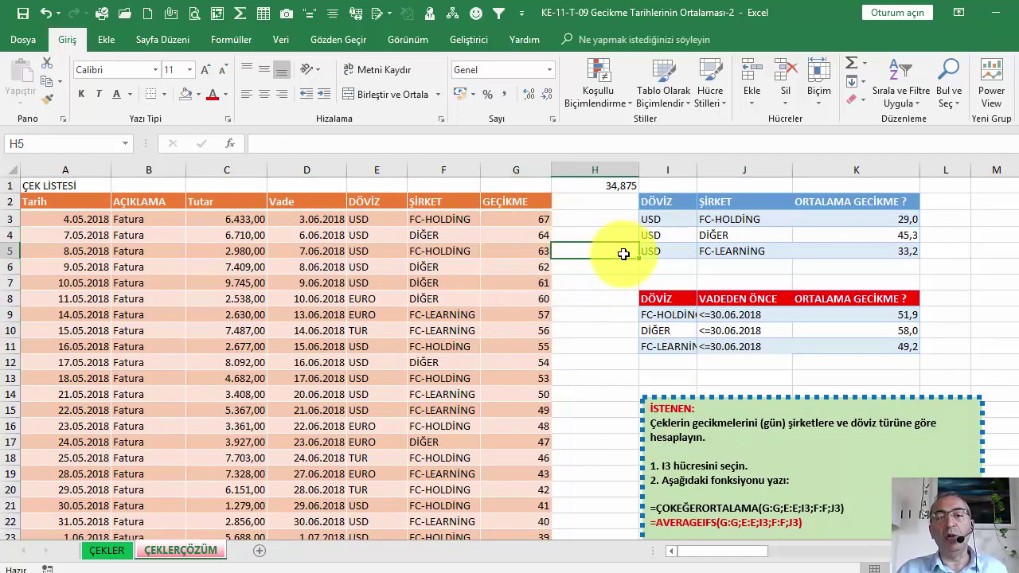